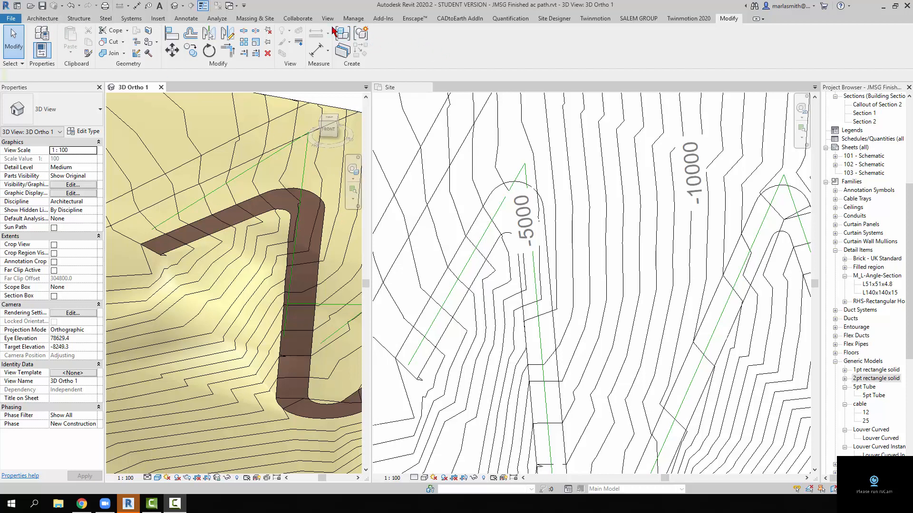
Place two Red Ash - 25' trees in the Site plan, one at the path's open end and one at its first bend
click(256, 18)
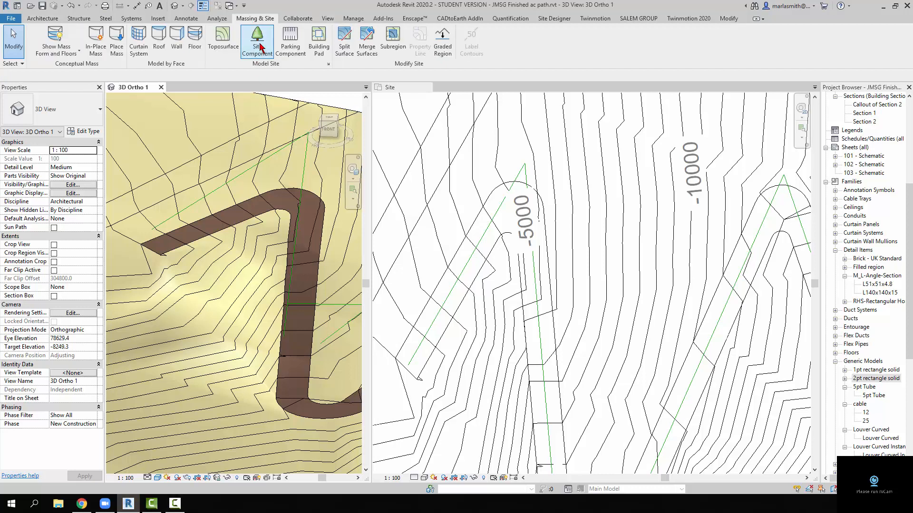
click(258, 40)
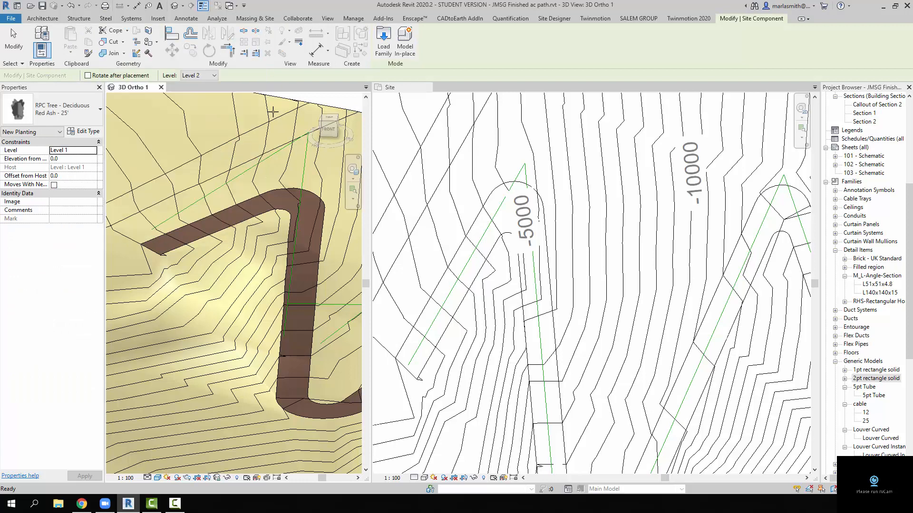
click(423, 285)
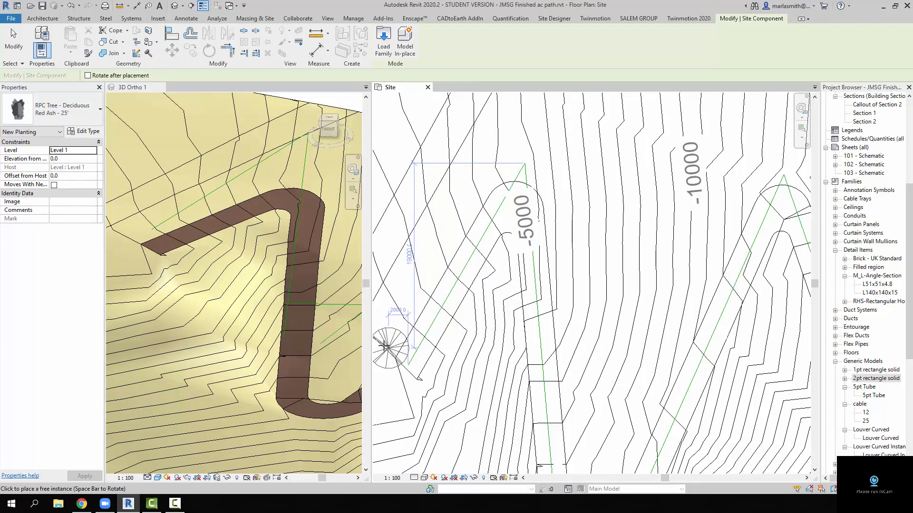
click(387, 346)
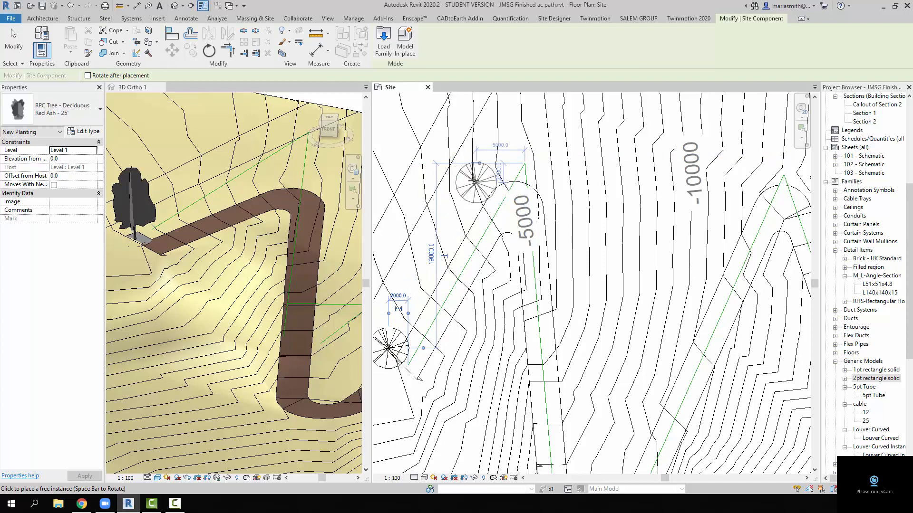
click(474, 181)
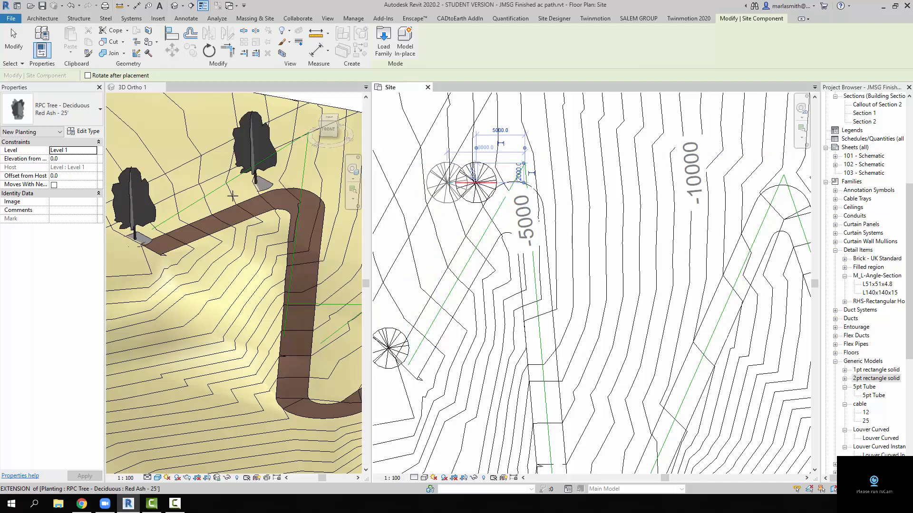
key(Escape)
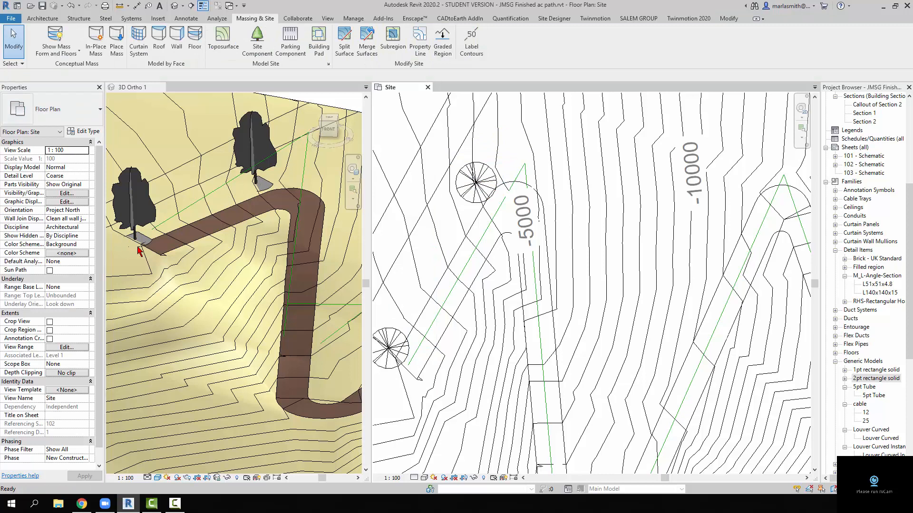
click(11, 18)
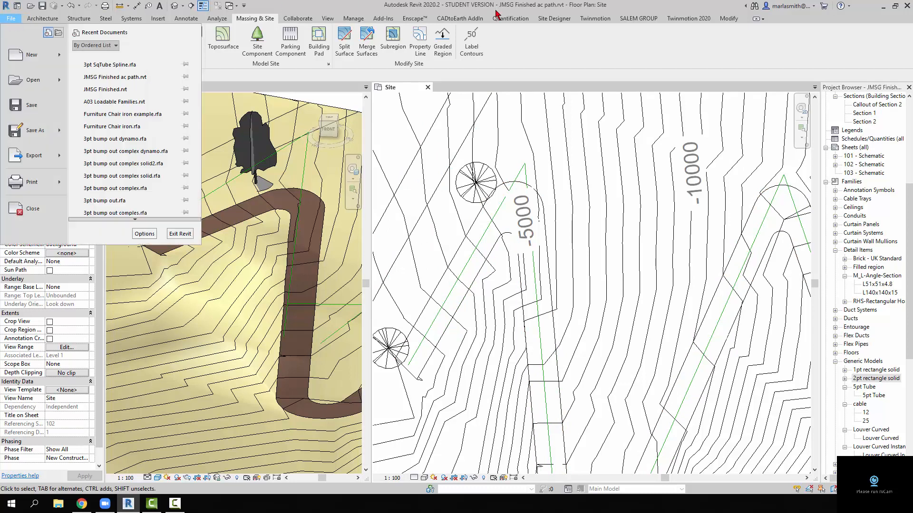
click(537, 58)
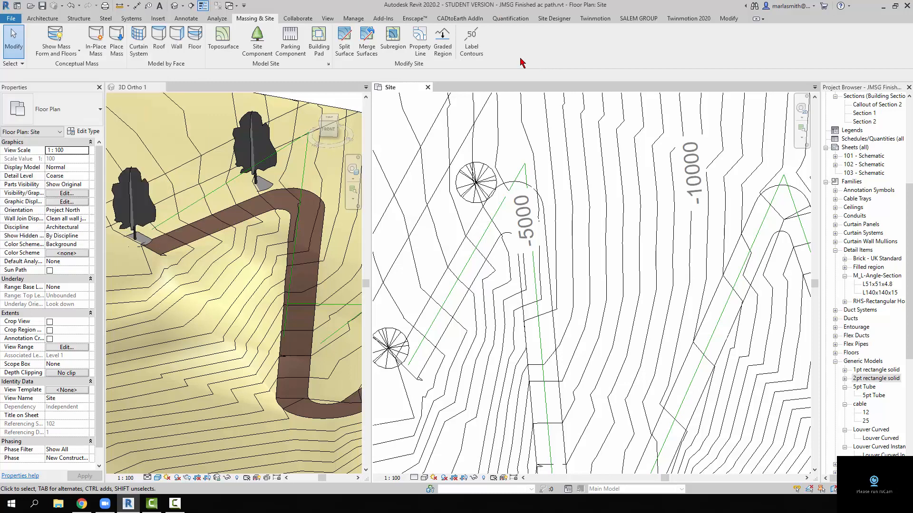
Start an in-place model in the Mass category and name it Site trellis
click(42, 19)
click(112, 51)
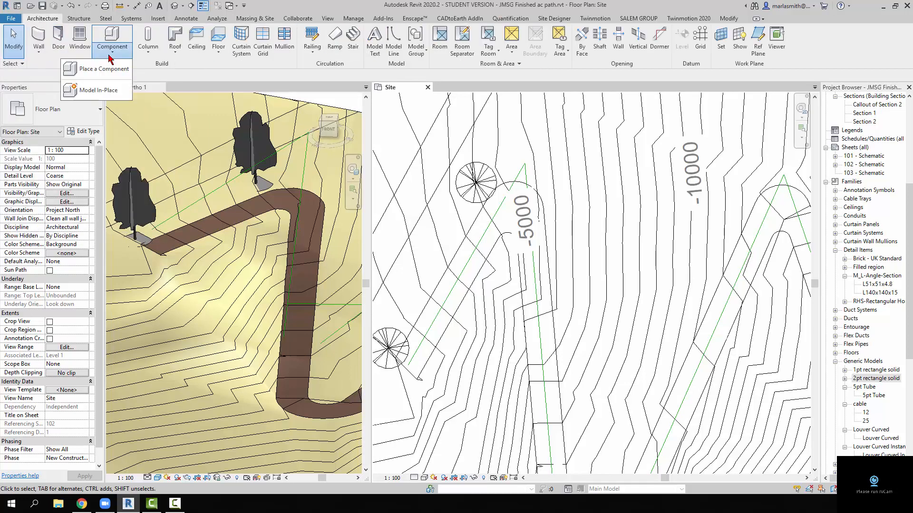
click(98, 91)
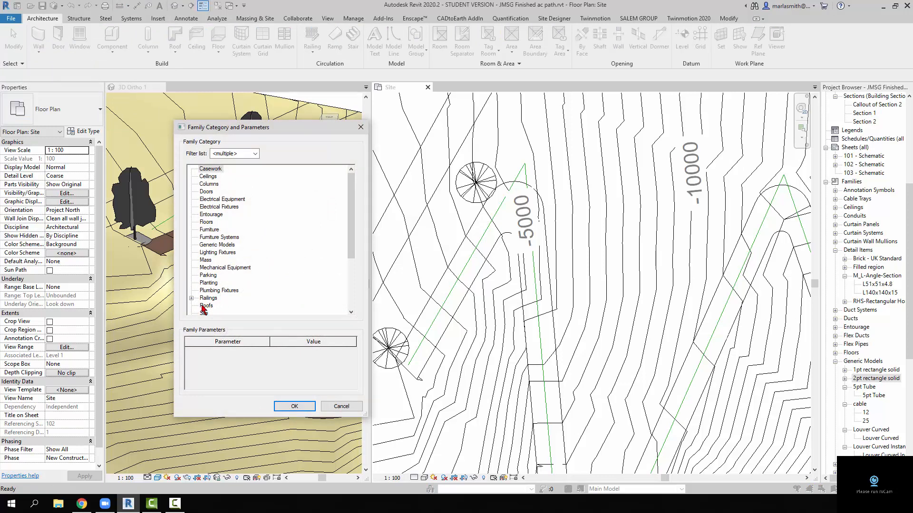
click(205, 261)
click(294, 406)
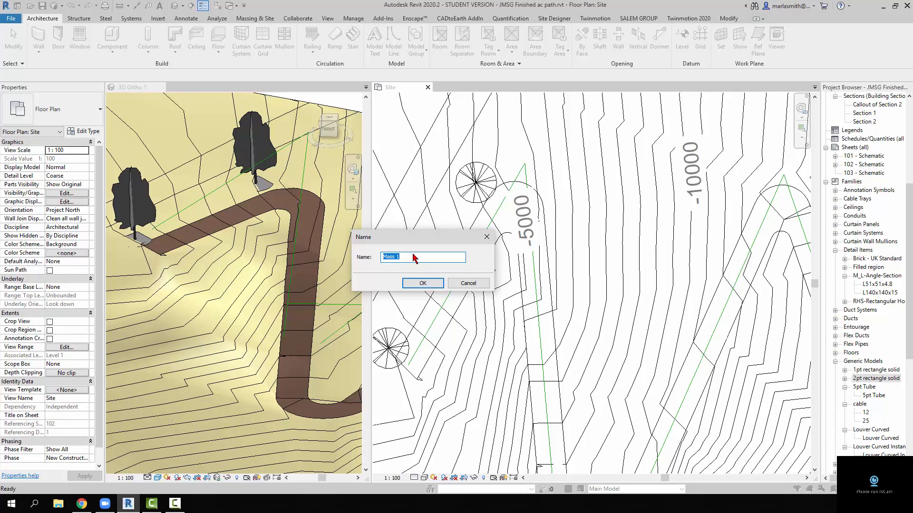
text(Site trellis)
key(Return)
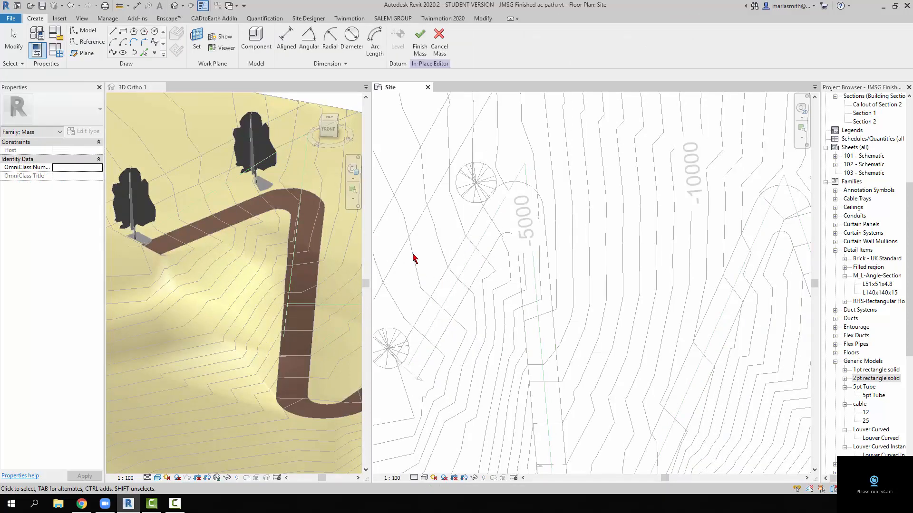
Sketch an open chain of four reference lines around the path's first bend in the Site plan
click(88, 42)
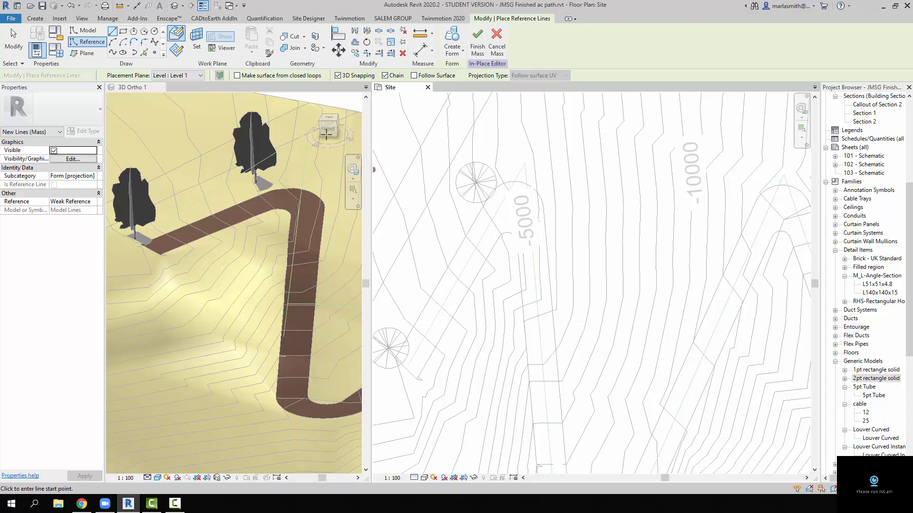
click(422, 282)
click(447, 232)
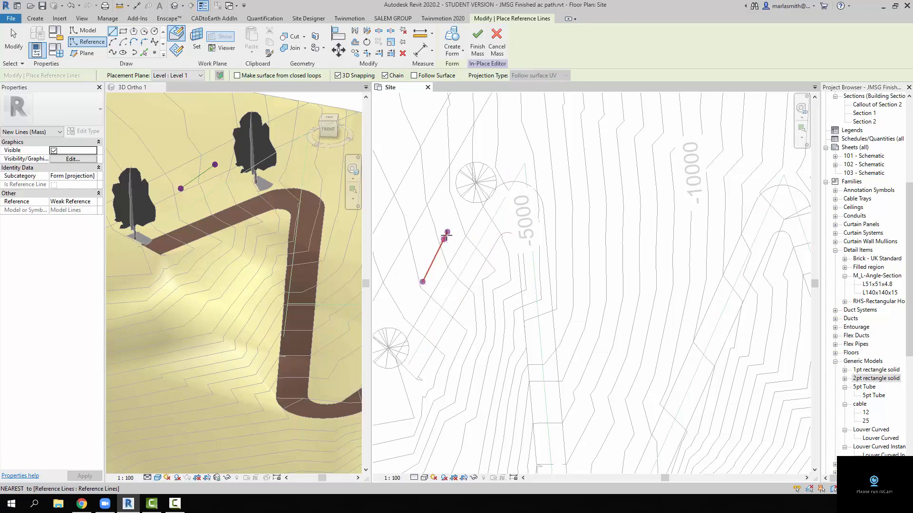
click(608, 200)
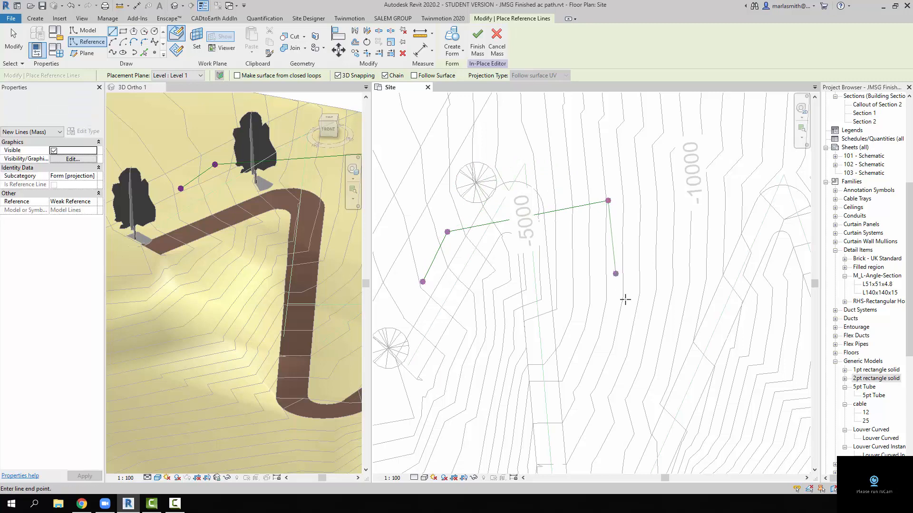
click(631, 323)
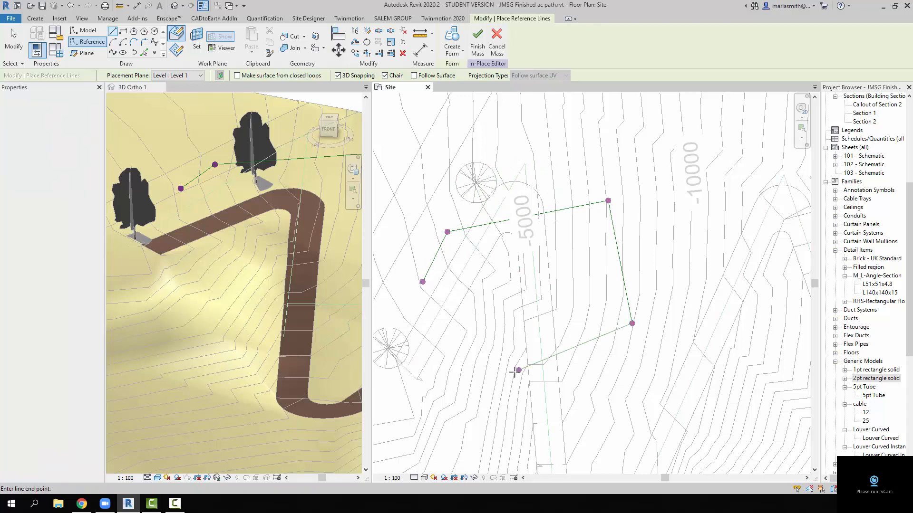
click(495, 386)
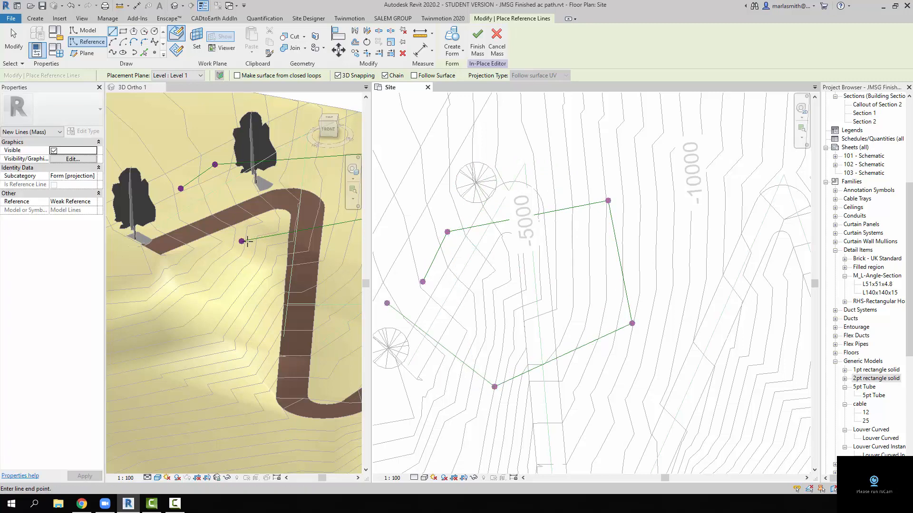
key(Escape)
key(Escape)
scroll(224, 250, down, 2)
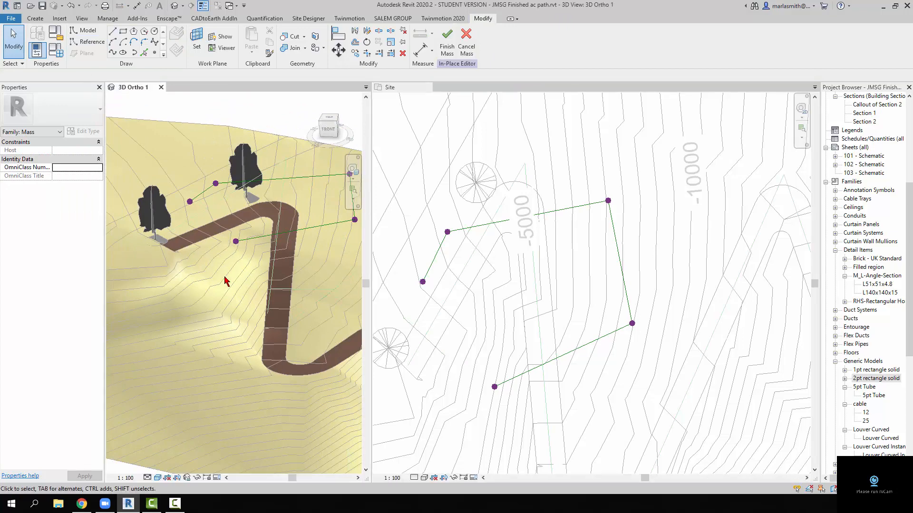
shift+middle_drag(225, 281, 230, 308)
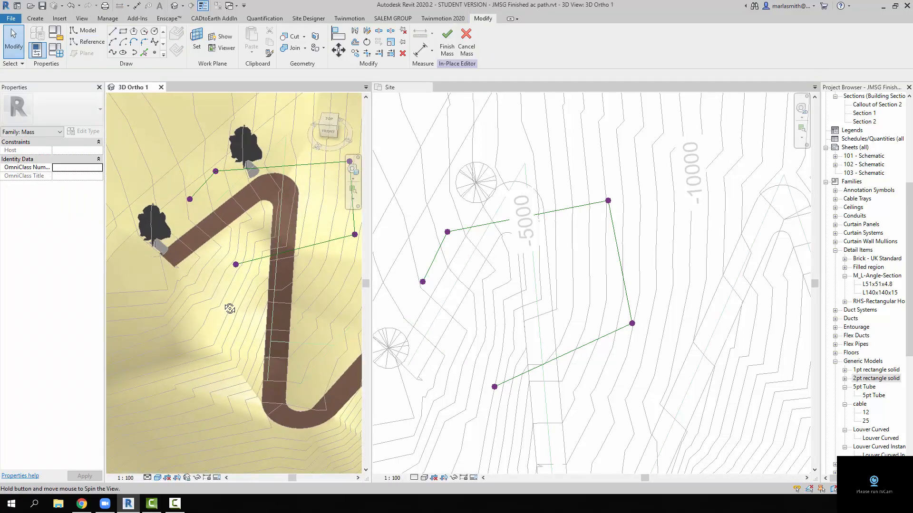
Delete the whole chain of freehand reference lines around the path bend
click(460, 221)
scroll(470, 233, up, 2)
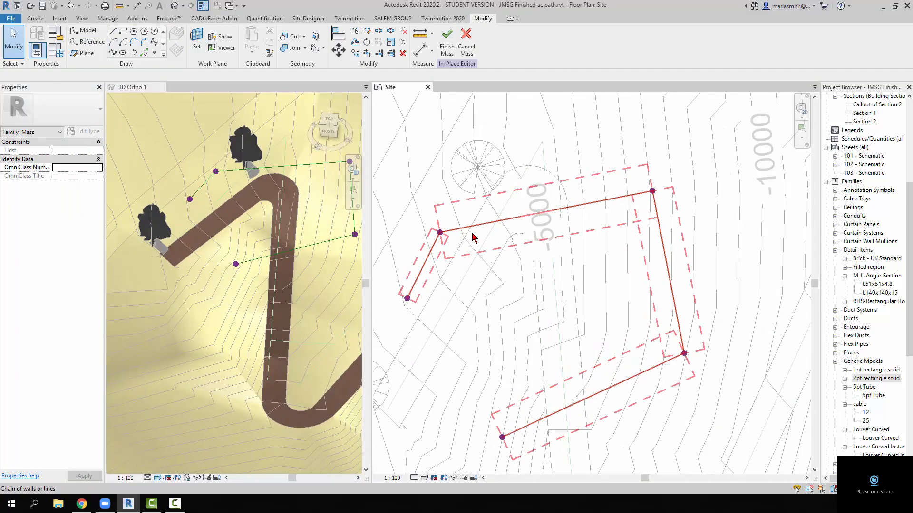
click(472, 233)
key(Delete)
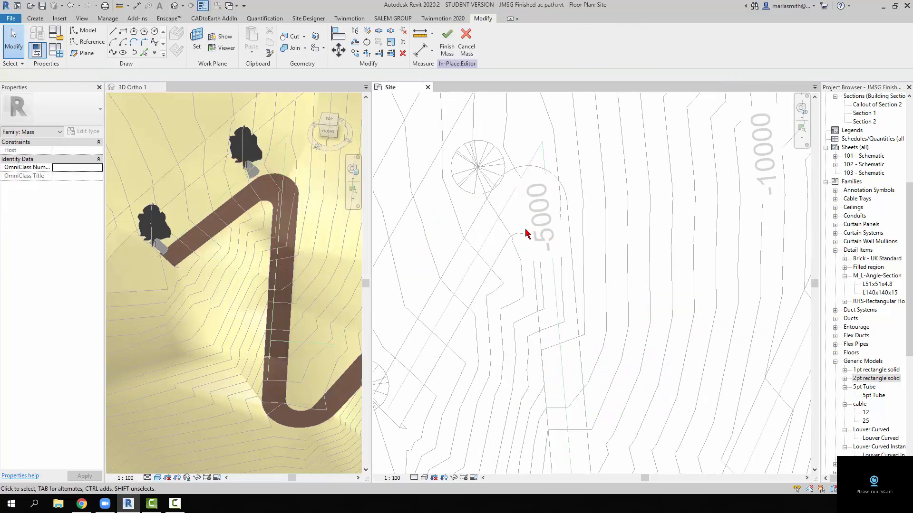
Draw a straight reference line in the Site plan from the centre of one tree to the centre of the other
scroll(523, 229, down, 1)
middle_drag(521, 234, 569, 230)
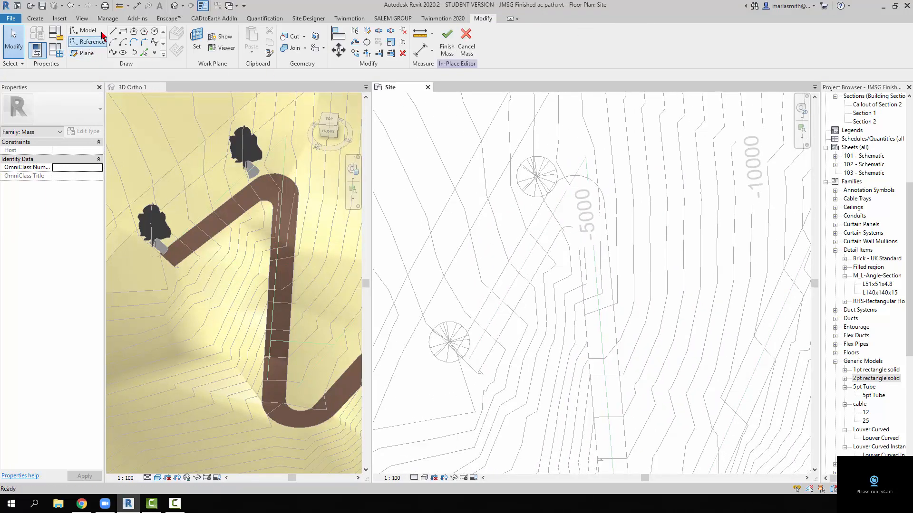
click(88, 41)
click(113, 33)
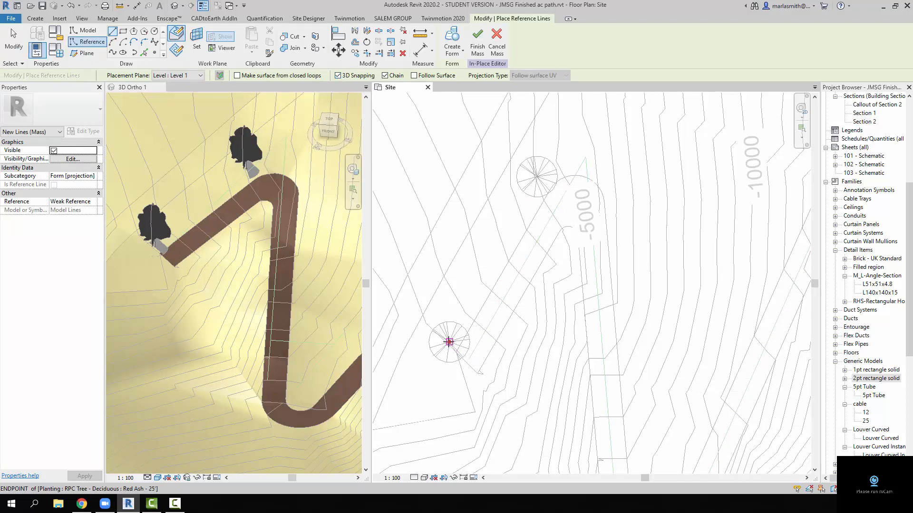
click(449, 342)
click(536, 176)
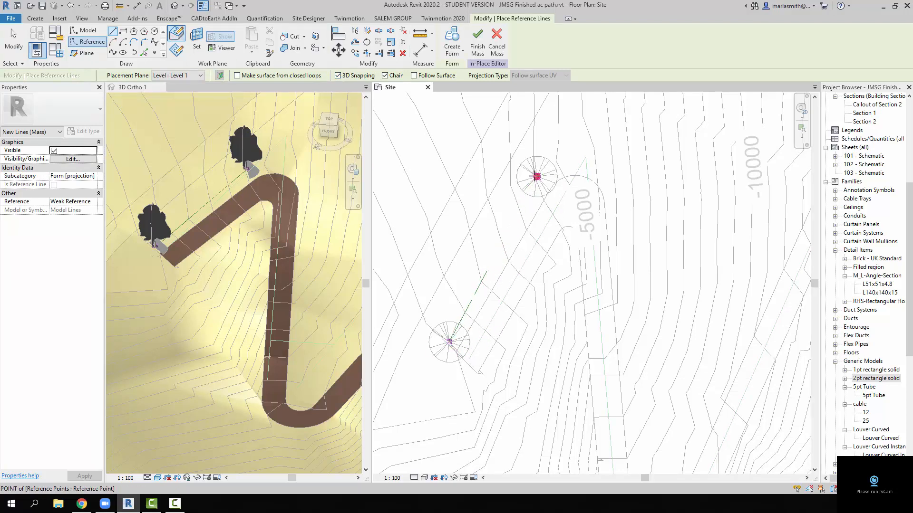
click(13, 40)
scroll(221, 211, up, 2)
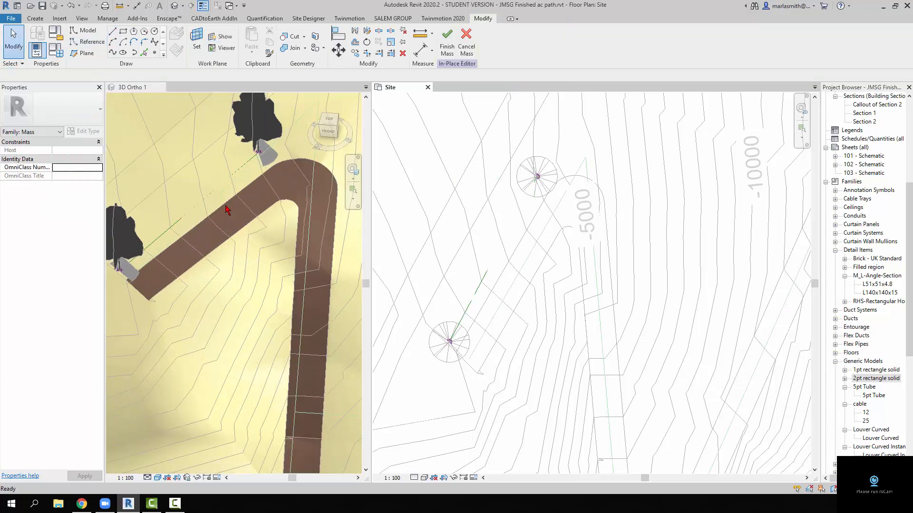
click(251, 257)
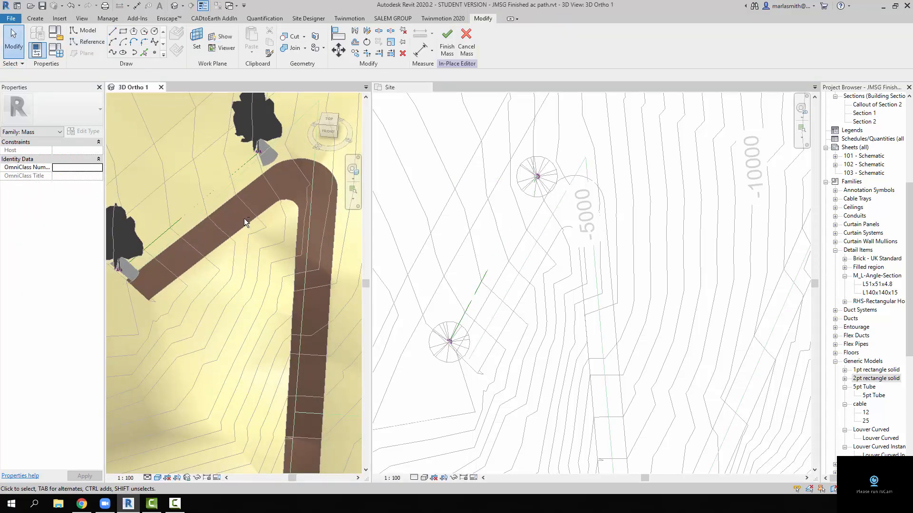
shift+middle_drag(246, 220, 252, 283)
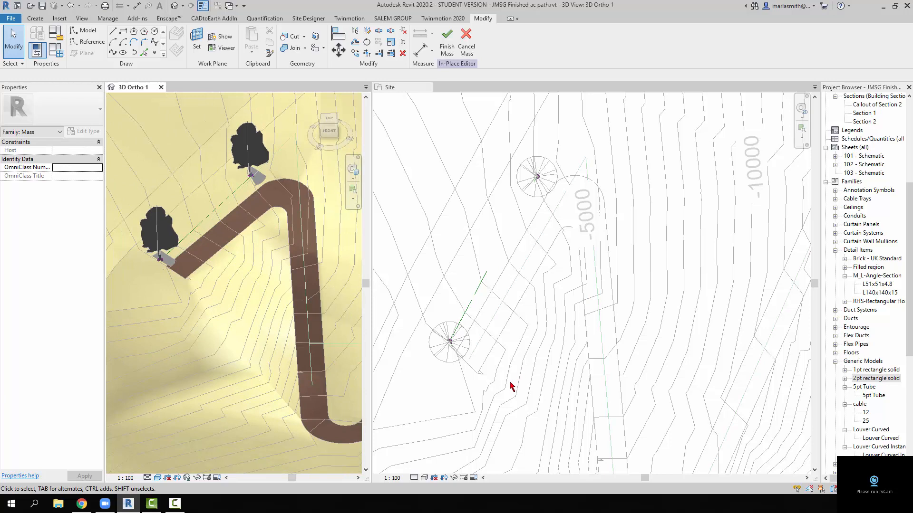
Copy the reference line between the trees about 2100 mm perpendicular to itself, on the side away from the path
click(428, 216)
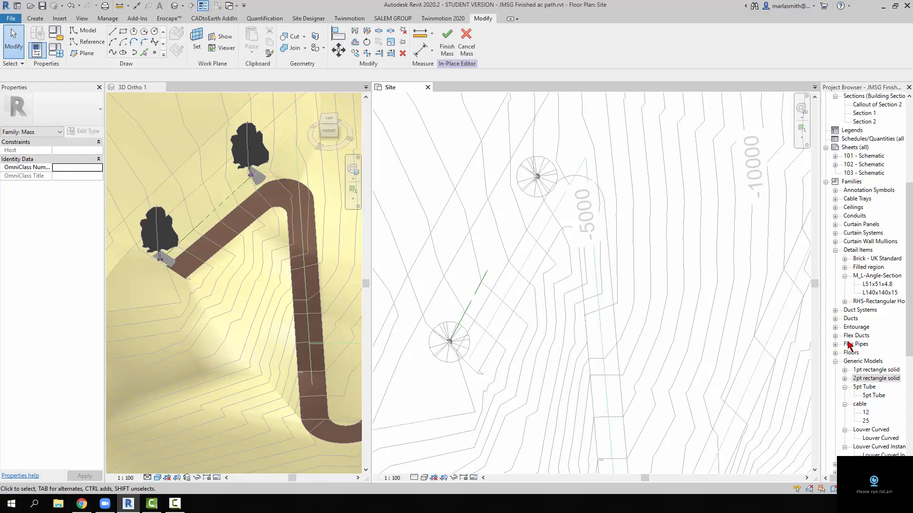
click(486, 286)
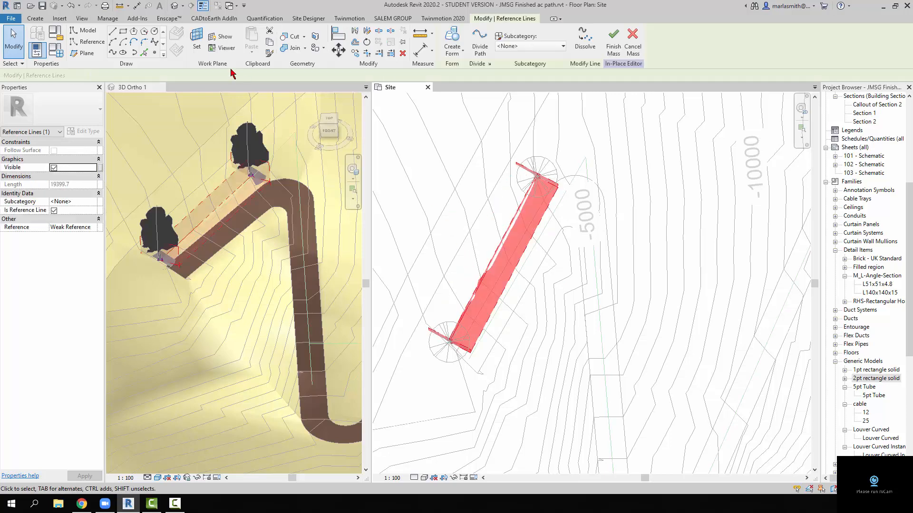
click(354, 53)
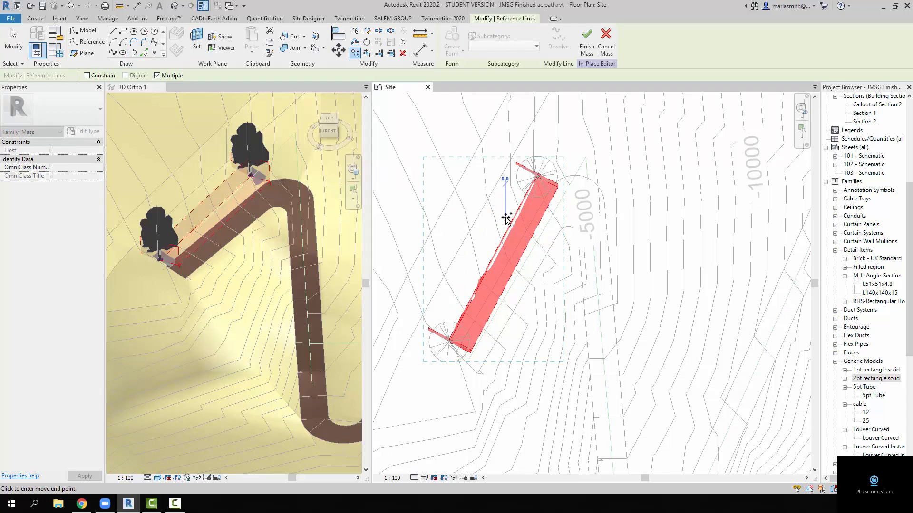
click(506, 218)
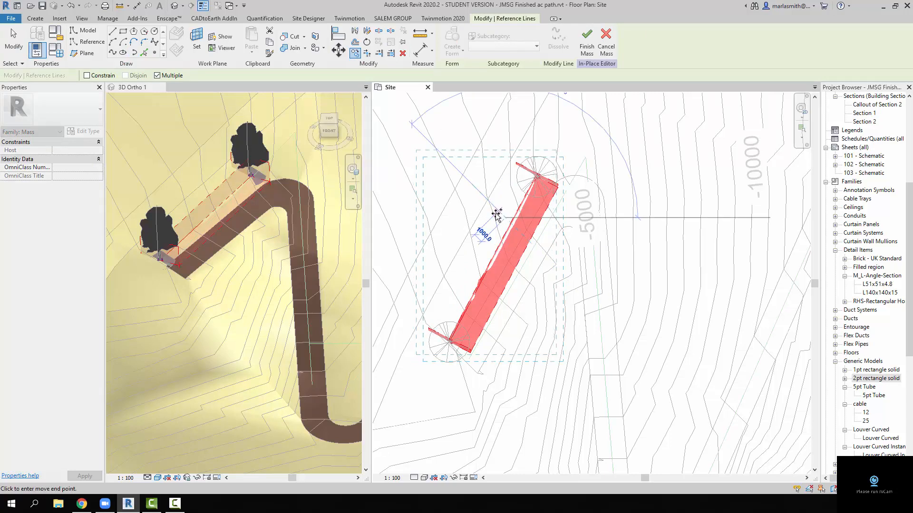
scroll(496, 216, up, 3)
scroll(503, 219, up, 3)
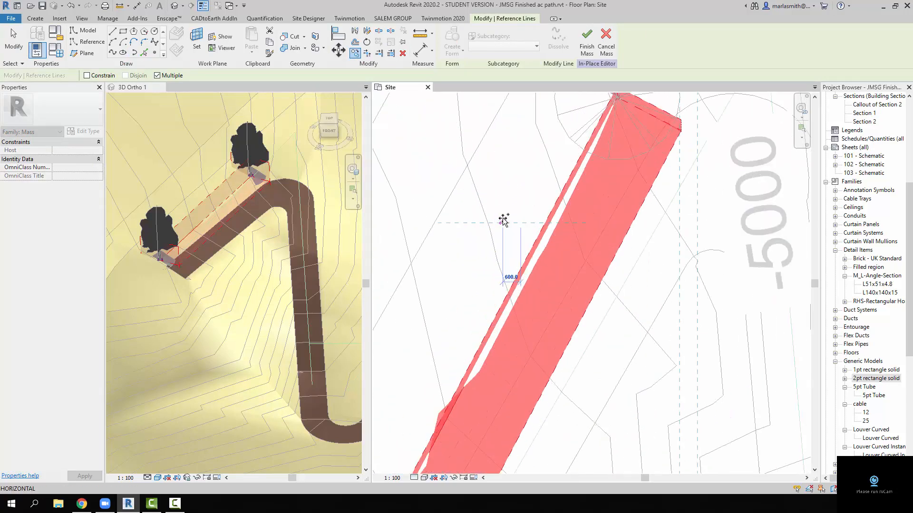
scroll(497, 210, up, 2)
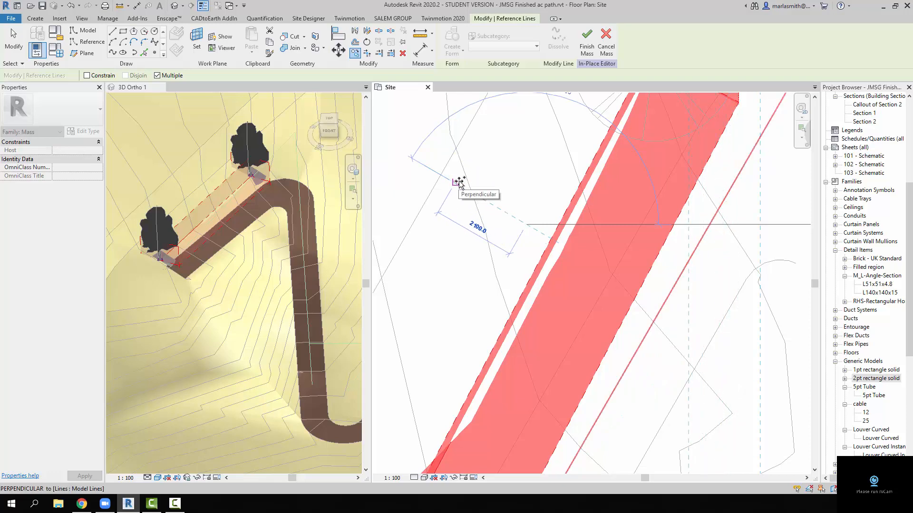
scroll(464, 190, down, 2)
scroll(473, 200, down, 4)
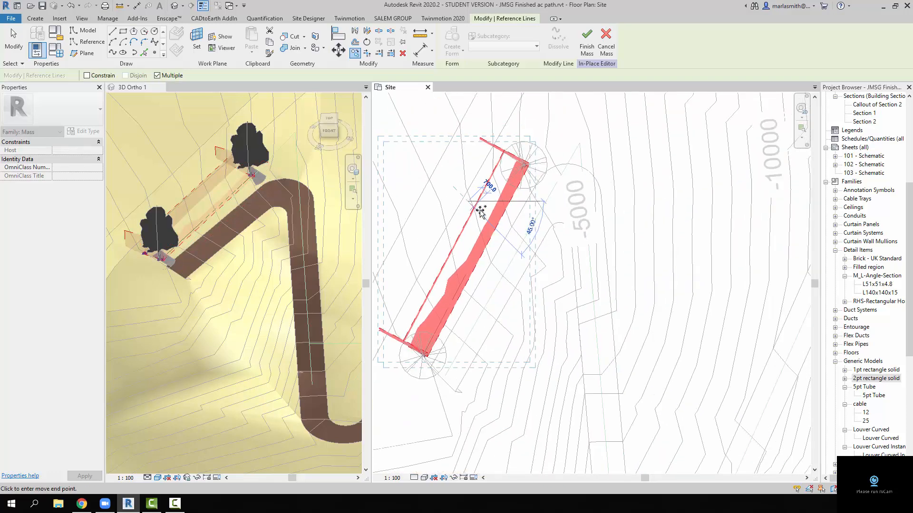
key(Escape)
key(Escape)
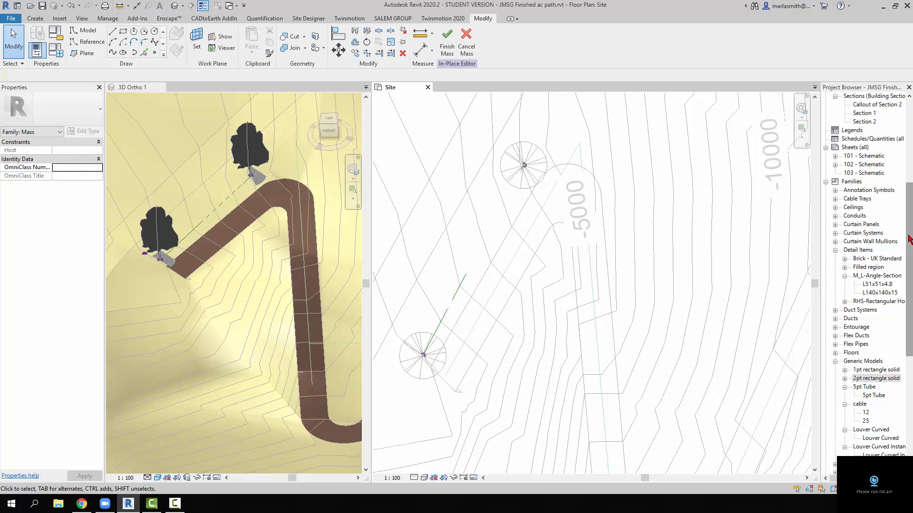
Copy the reference line between the trees about 3200 mm vertically upward in the South elevation, and close that view
scroll(873, 157, up, 7)
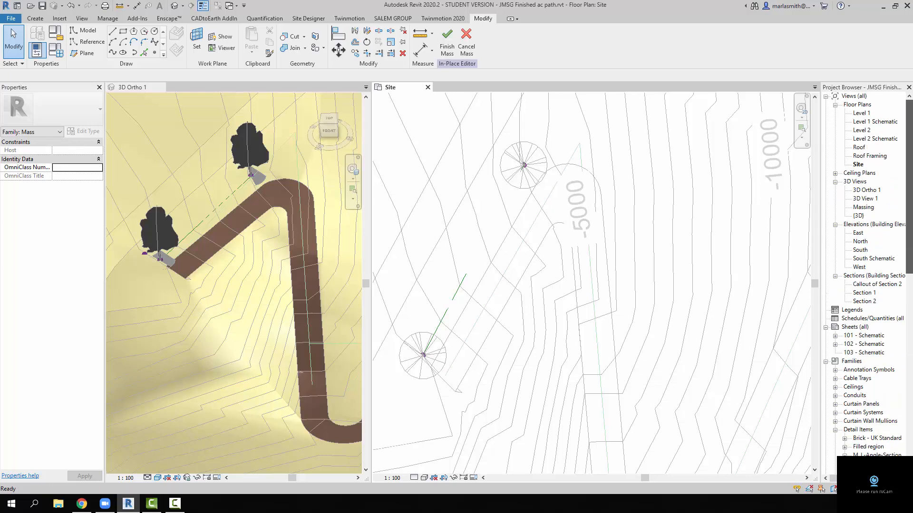
double_click(860, 251)
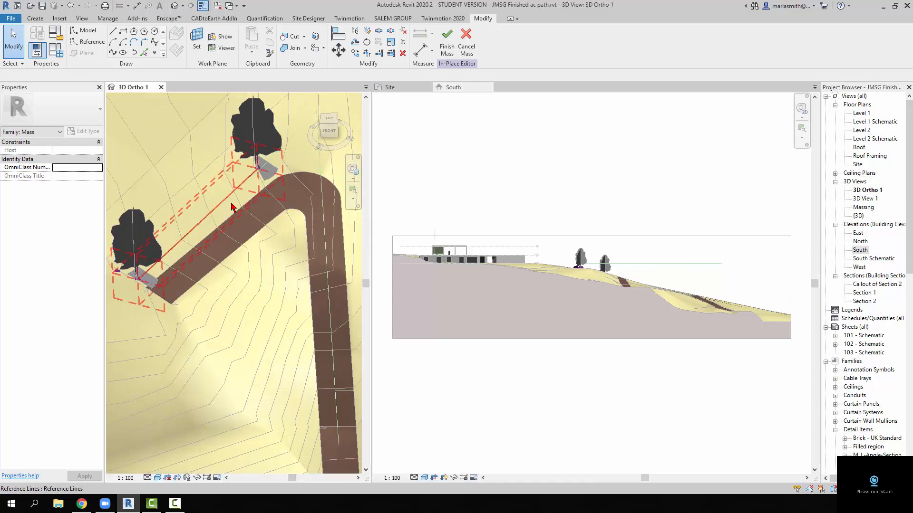
scroll(233, 211, up, 3)
shift+middle_drag(279, 270, 263, 238)
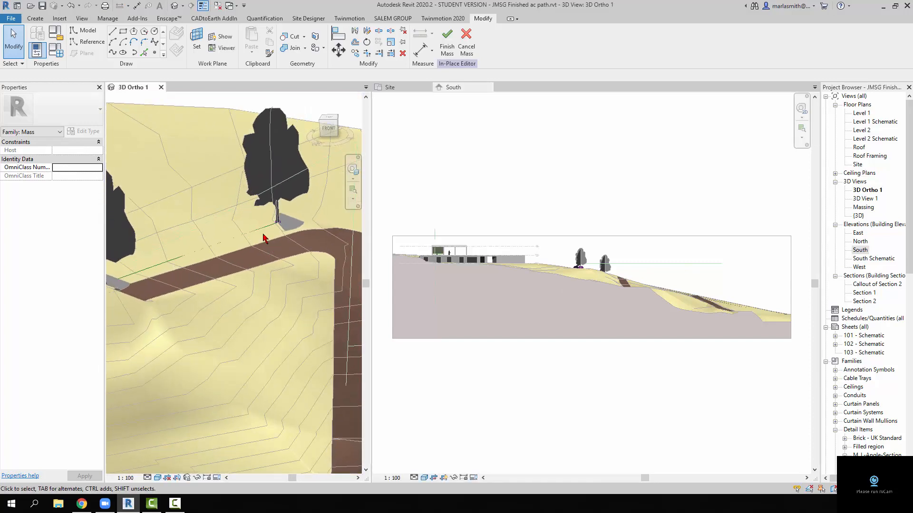
click(264, 237)
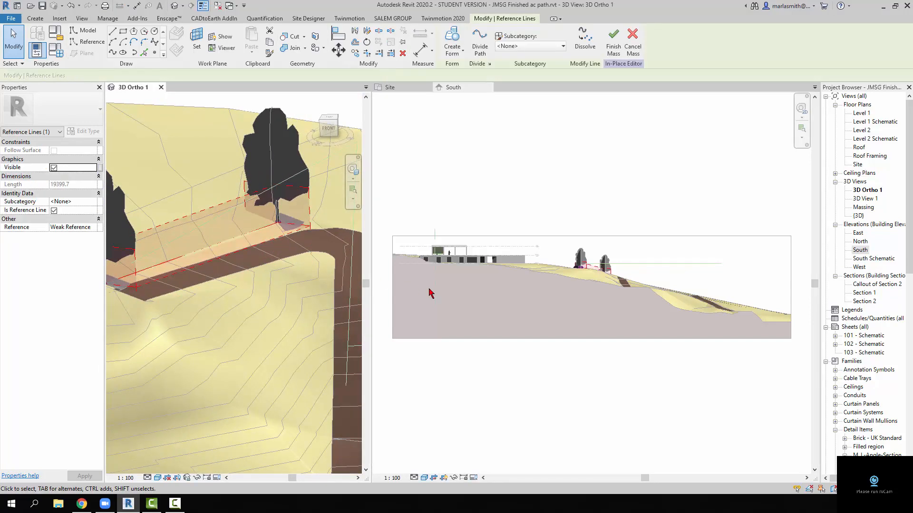
click(646, 217)
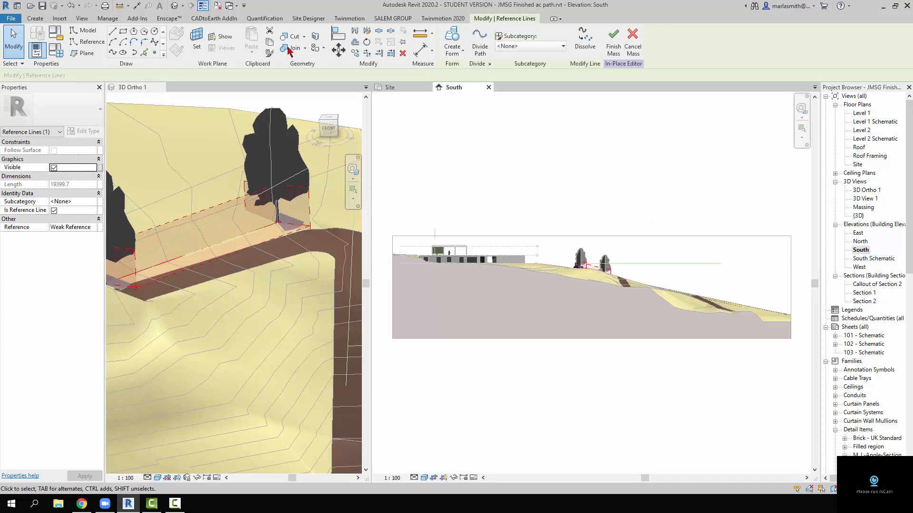
click(357, 56)
scroll(640, 265, up, 3)
click(599, 288)
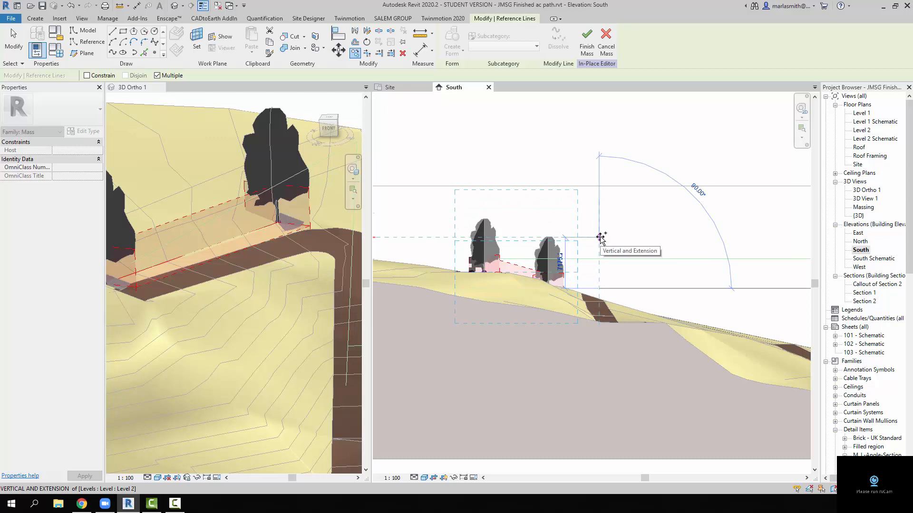
scroll(599, 248, up, 2)
scroll(598, 248, up, 1)
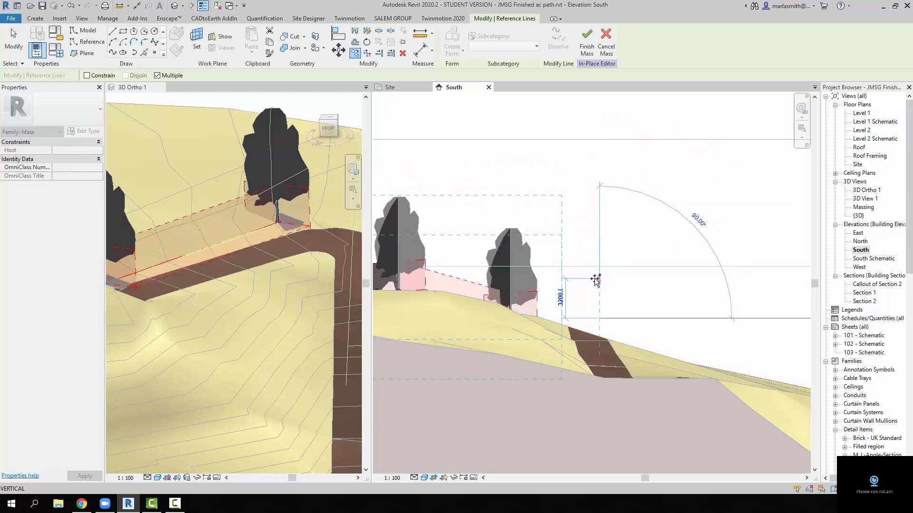
click(596, 282)
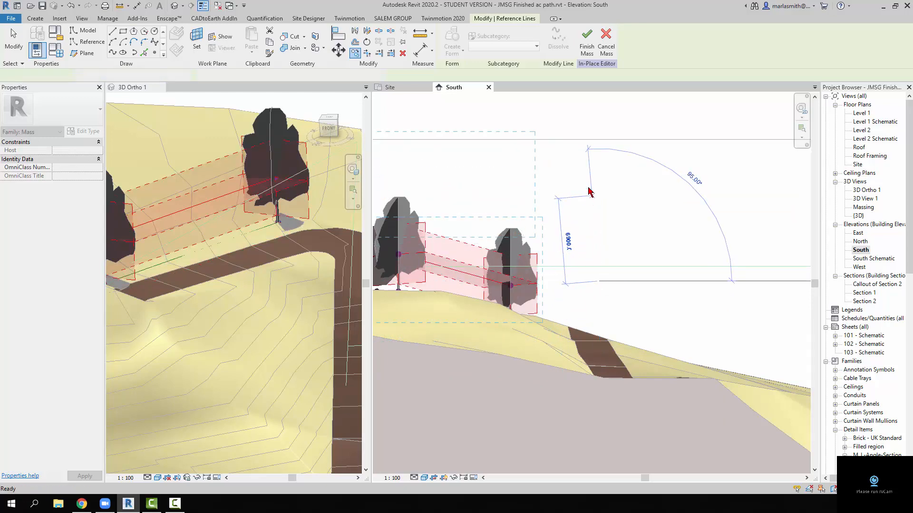
key(Escape)
key(Escape)
click(489, 87)
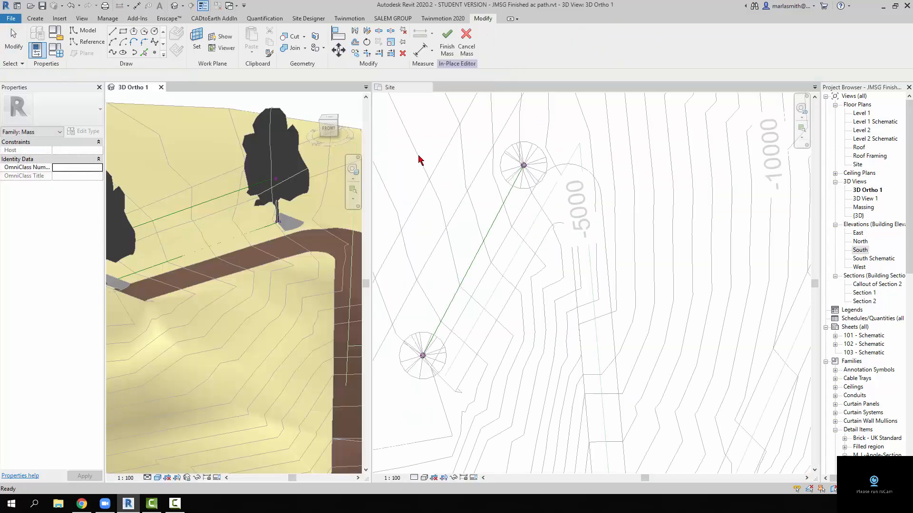
click(213, 205)
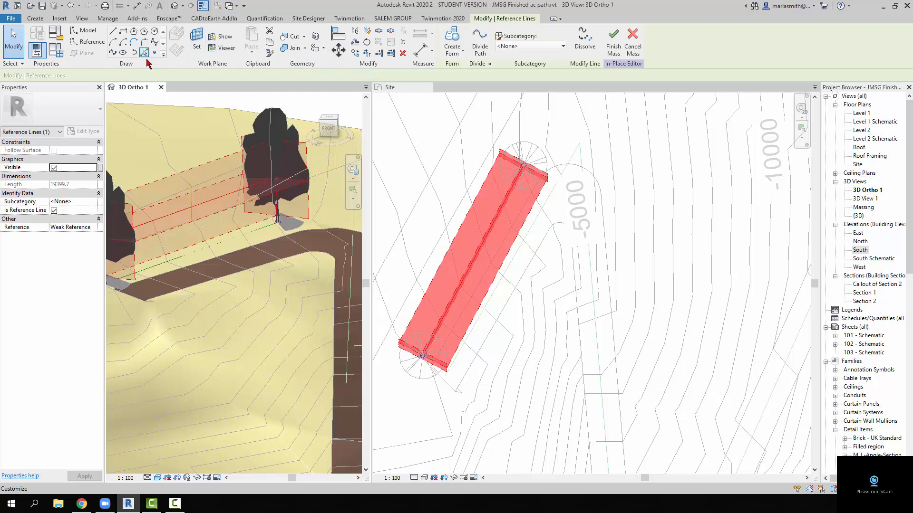
click(354, 53)
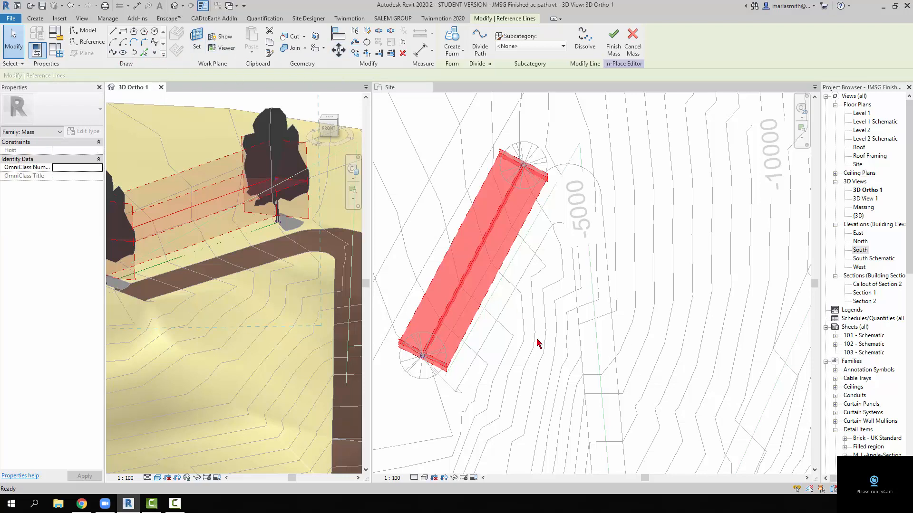
click(430, 149)
click(486, 231)
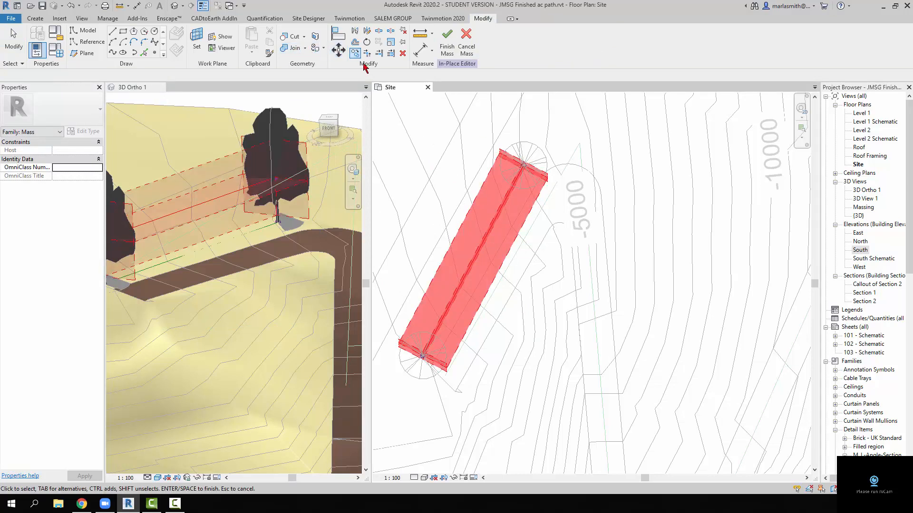
key(Escape)
key(Escape)
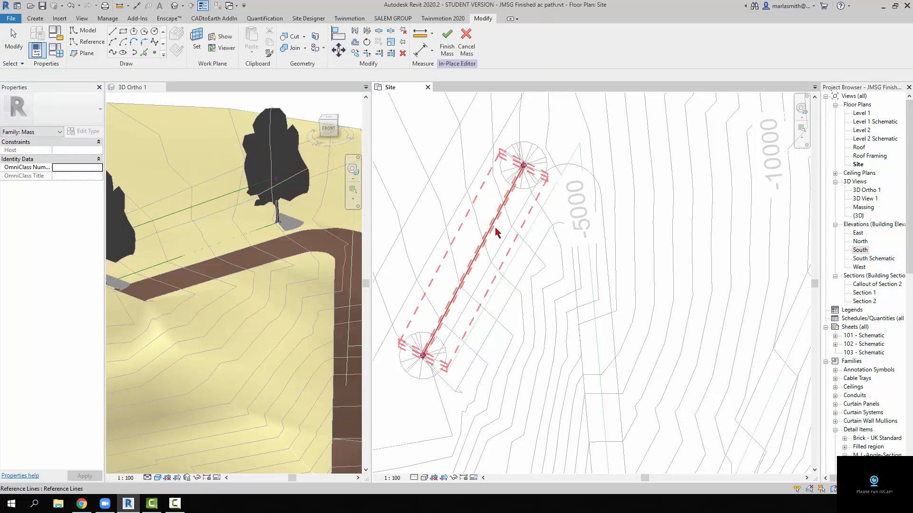
Copy the raised reference line about 5000 mm perpendicular to itself towards the path in the Site plan
click(497, 233)
click(355, 53)
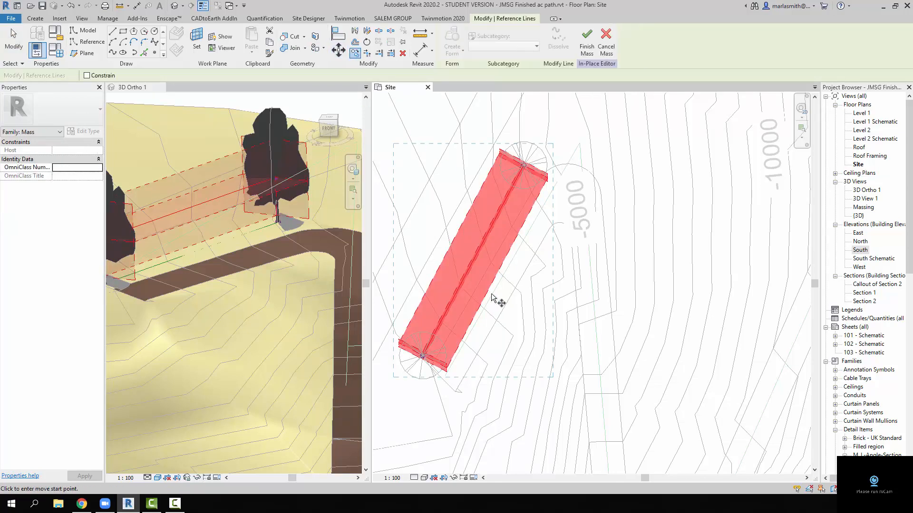
click(499, 298)
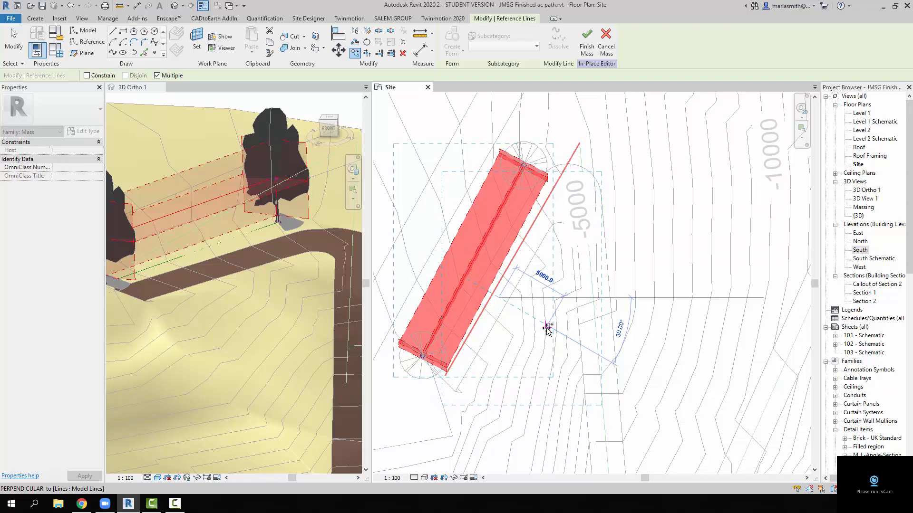
click(546, 327)
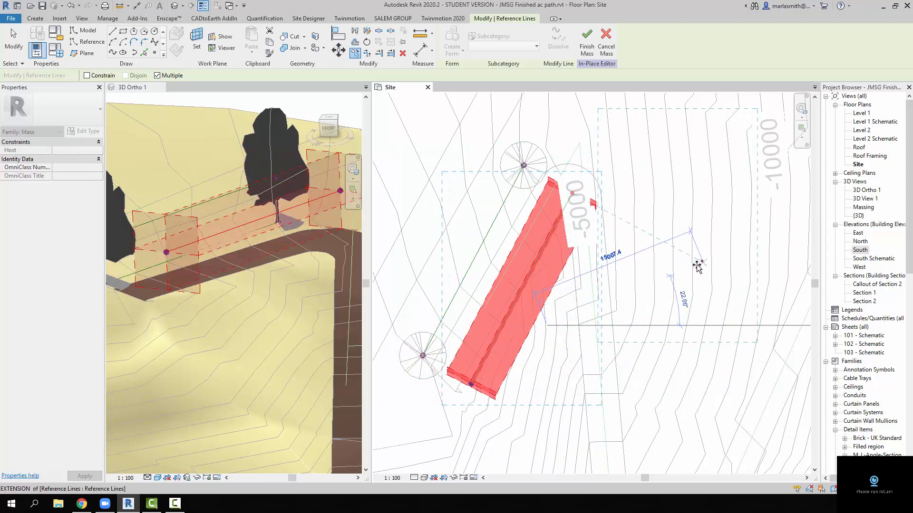
click(702, 263)
key(Escape)
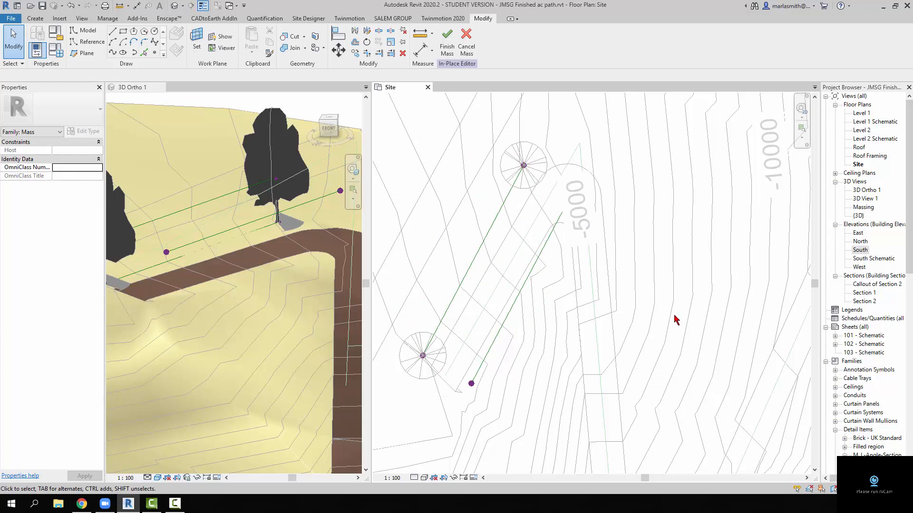
Set the visual style of the 3D Ortho 1 view to Hidden Line
scroll(635, 297, down, 2)
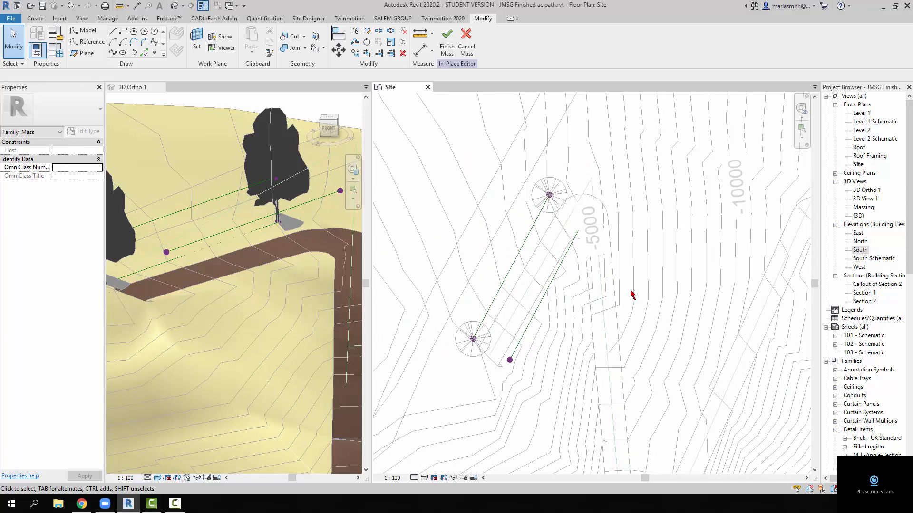
click(207, 181)
click(157, 478)
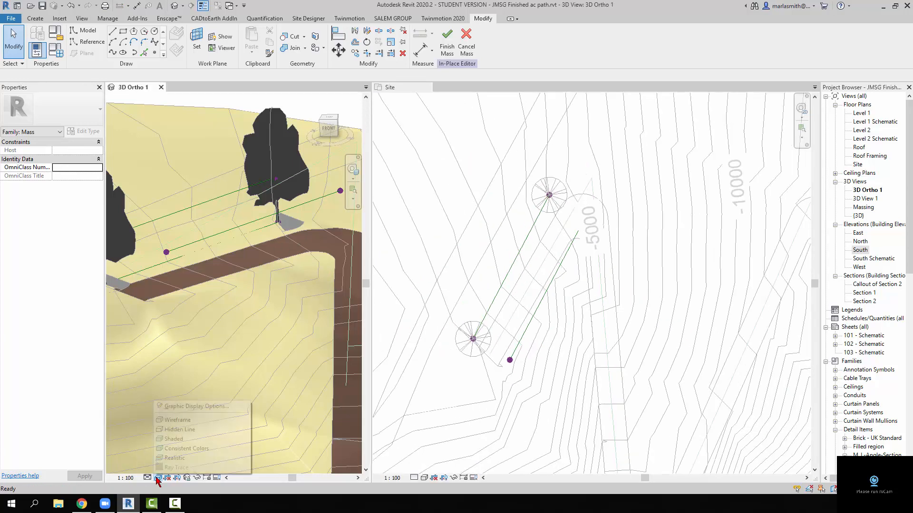
click(174, 430)
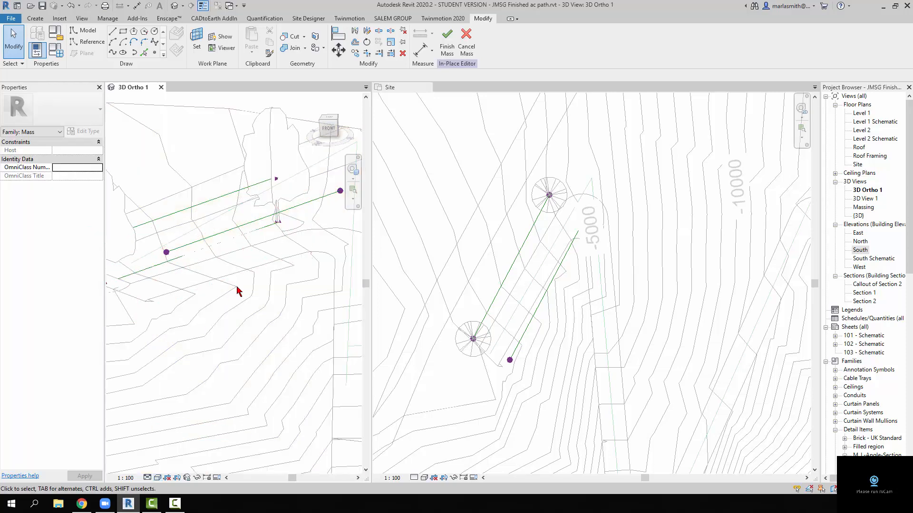
Hide the Planting and Topography categories in the 3D Ortho 1 view
key(v)
key(g)
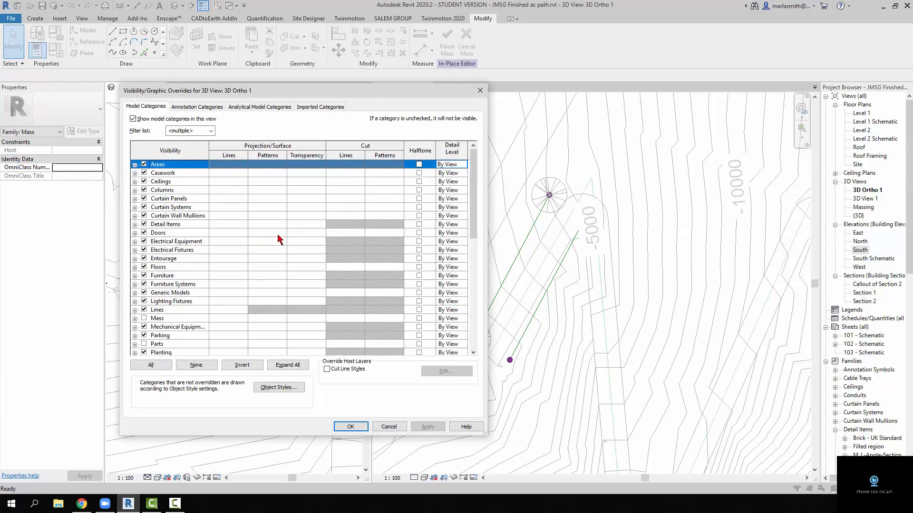
scroll(199, 328, down, 3)
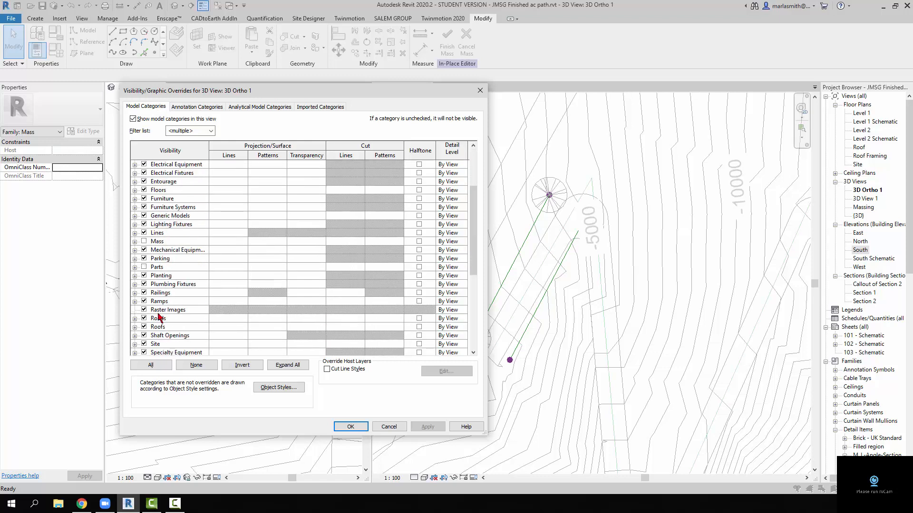
click(144, 276)
scroll(175, 300, down, 6)
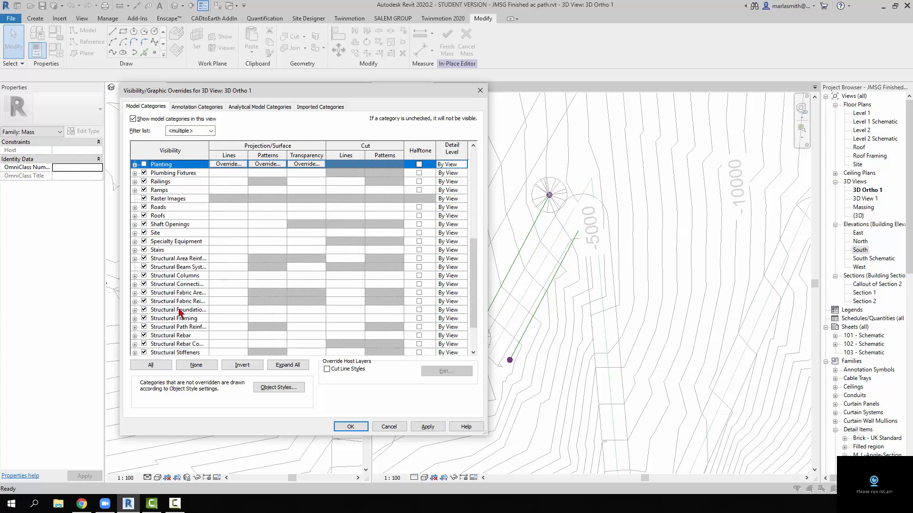
click(145, 328)
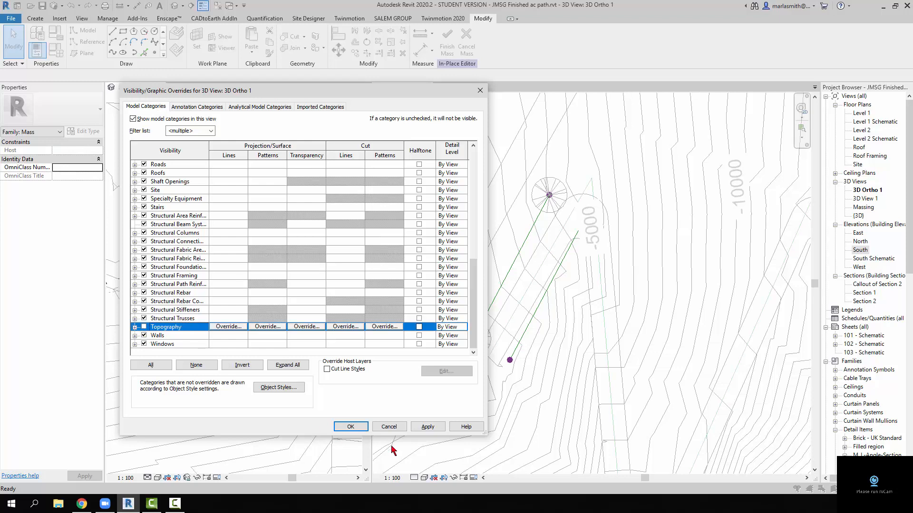
click(352, 427)
Divide the paths of all four reference lines together in the 3D view
shift+middle_drag(275, 335, 284, 164)
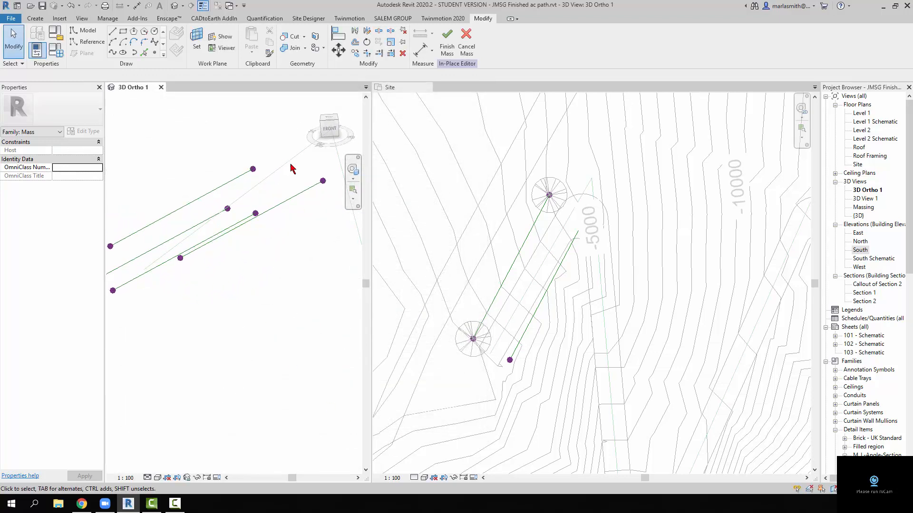
shift+middle_drag(284, 288, 258, 267)
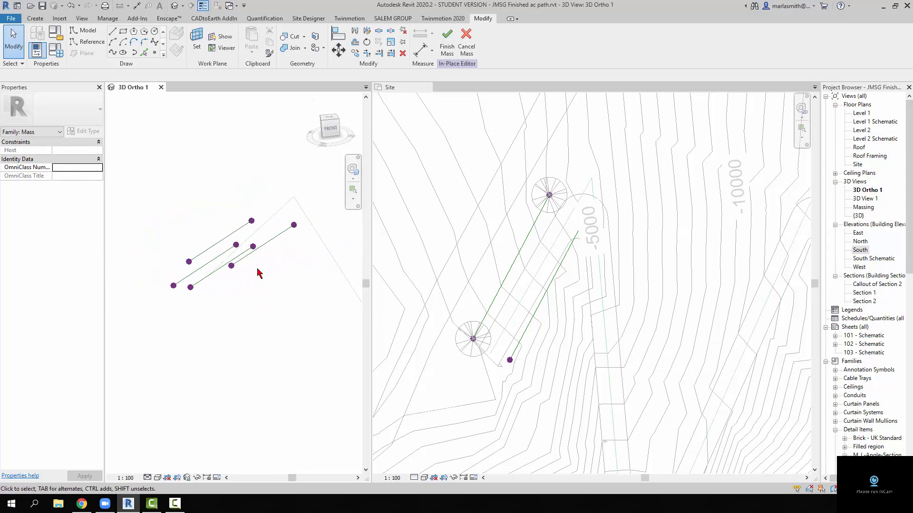
click(256, 257)
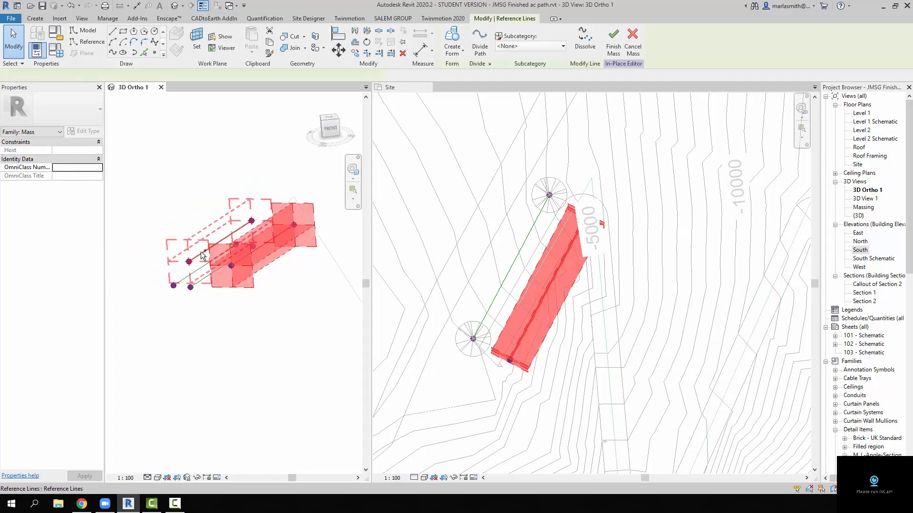
ctrl+click(190, 286)
ctrl+click(204, 286)
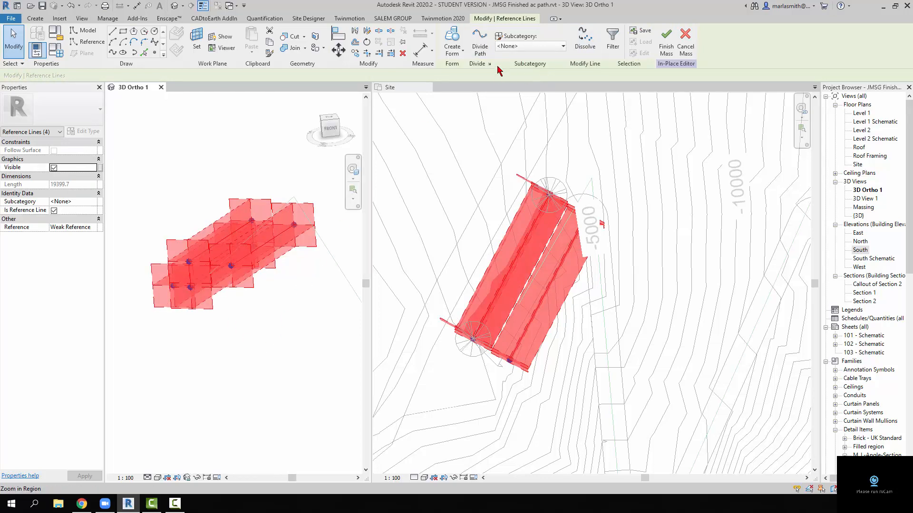
click(481, 49)
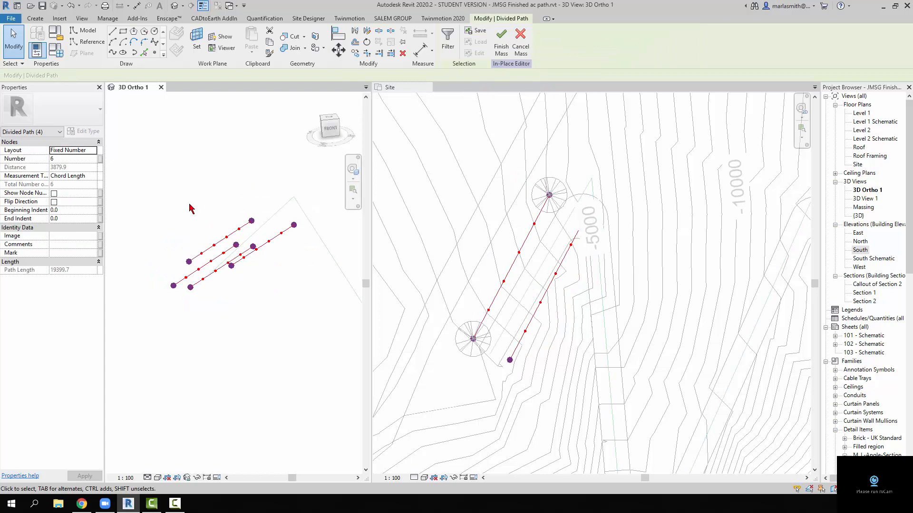
Associate the node number of the four divided paths with a new family type parameter named div
click(100, 160)
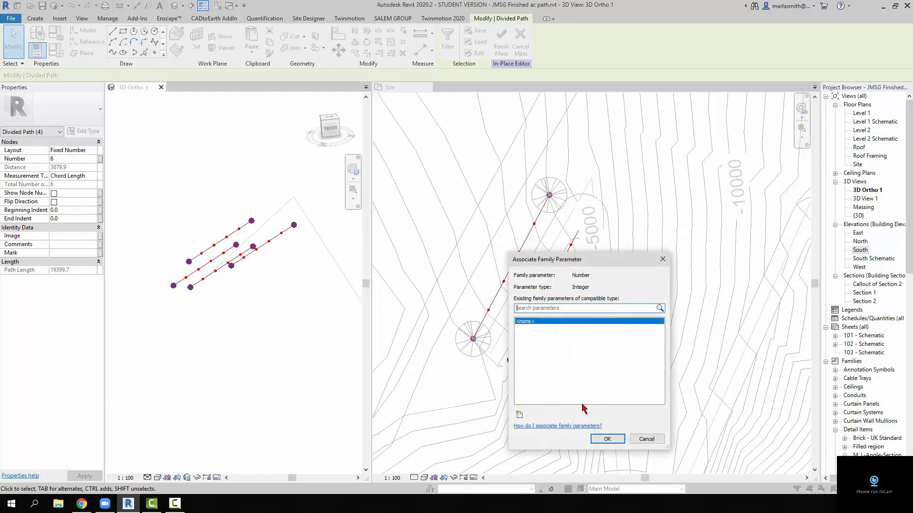
click(519, 414)
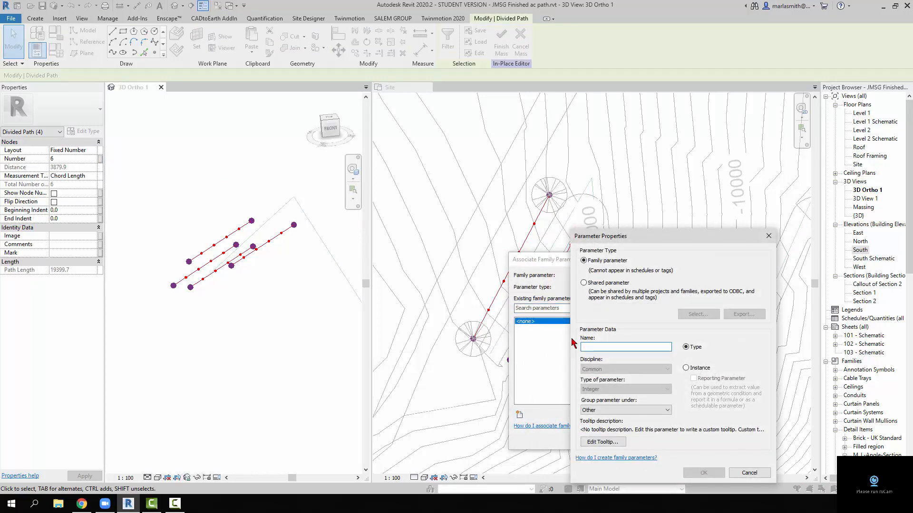
text(div)
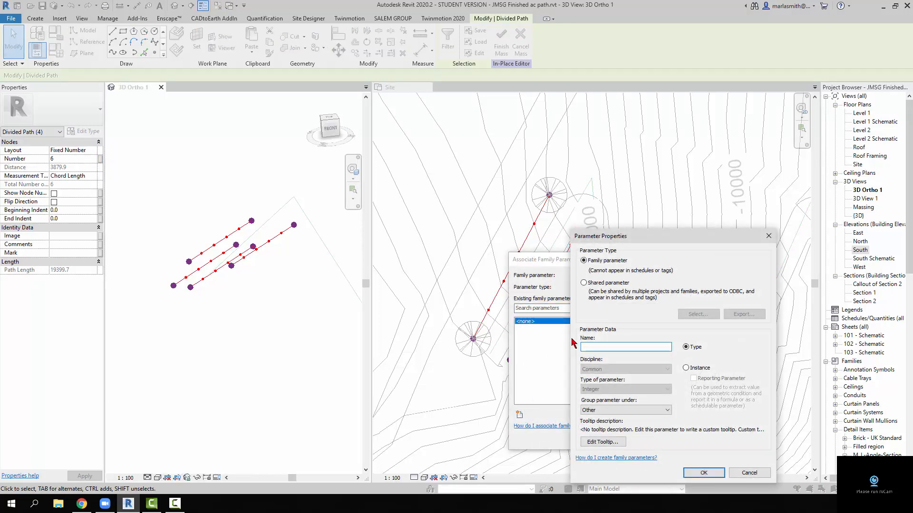
text(div)
click(704, 472)
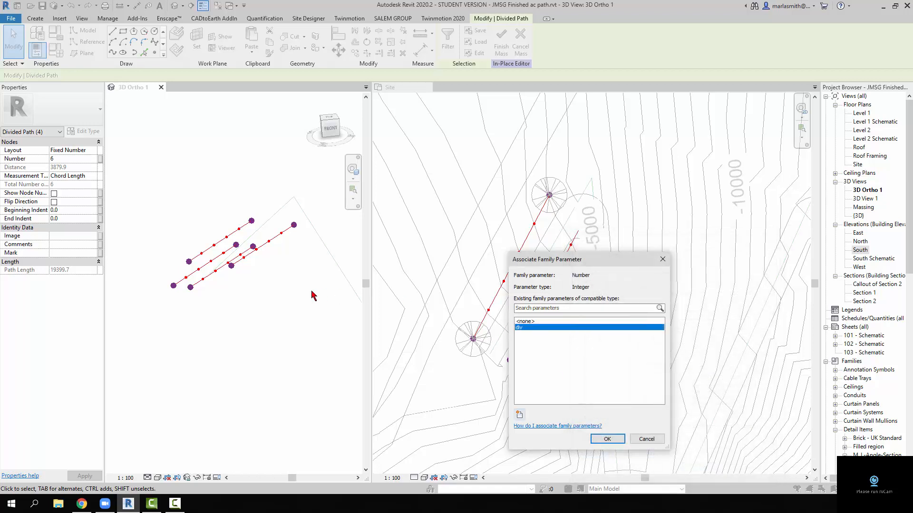
click(608, 439)
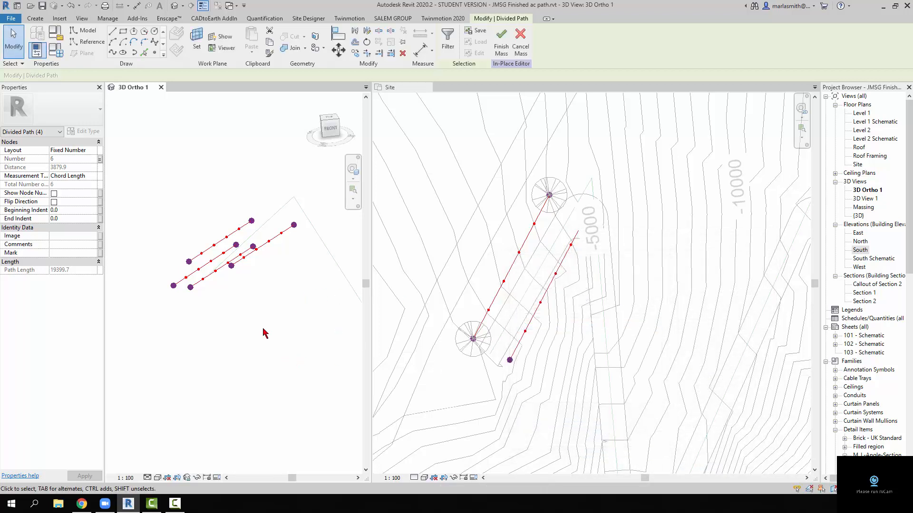
key(Escape)
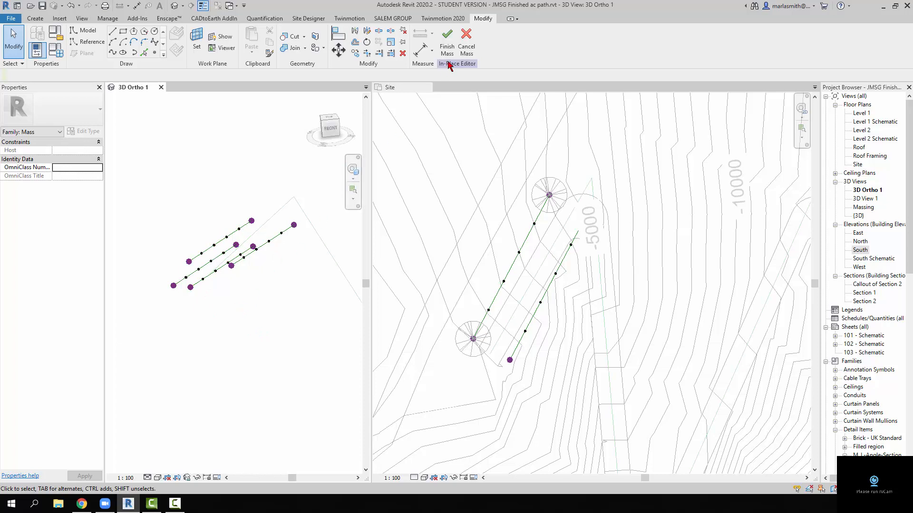
Draw a model-line circle on the rightmost reference line's plane, centred on that line's near end, and finish the mass
scroll(226, 257, up, 1)
scroll(226, 257, up, 1)
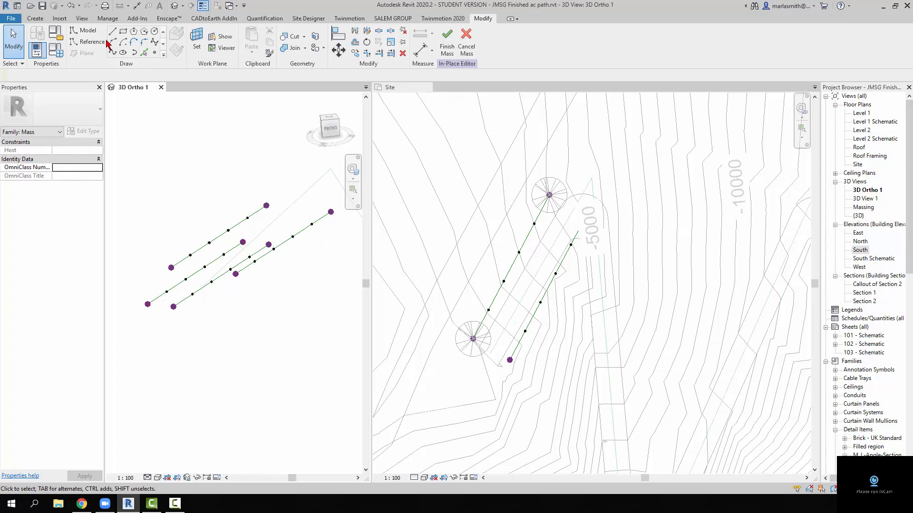
click(84, 30)
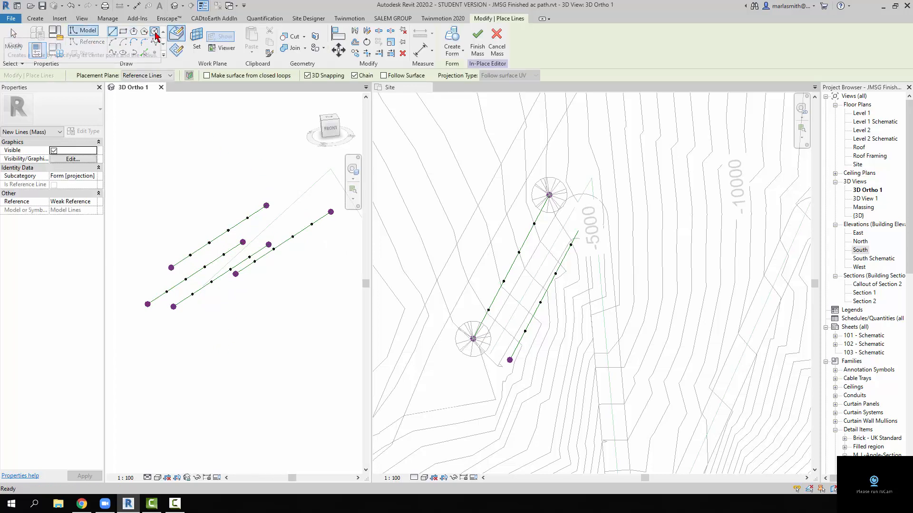
click(155, 35)
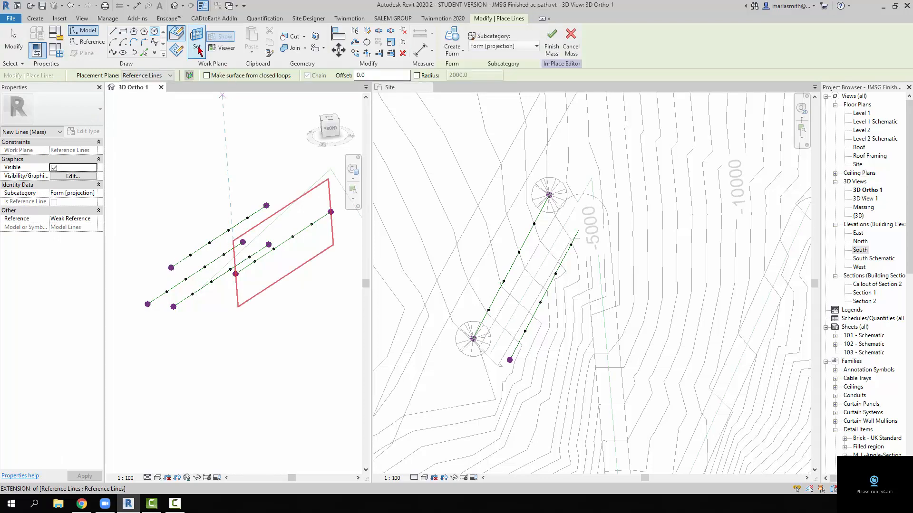
click(236, 274)
click(239, 306)
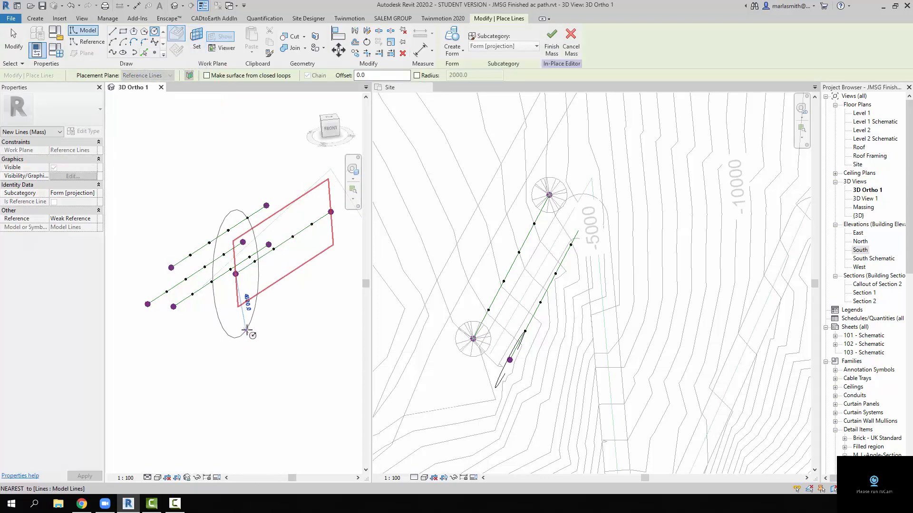
click(13, 42)
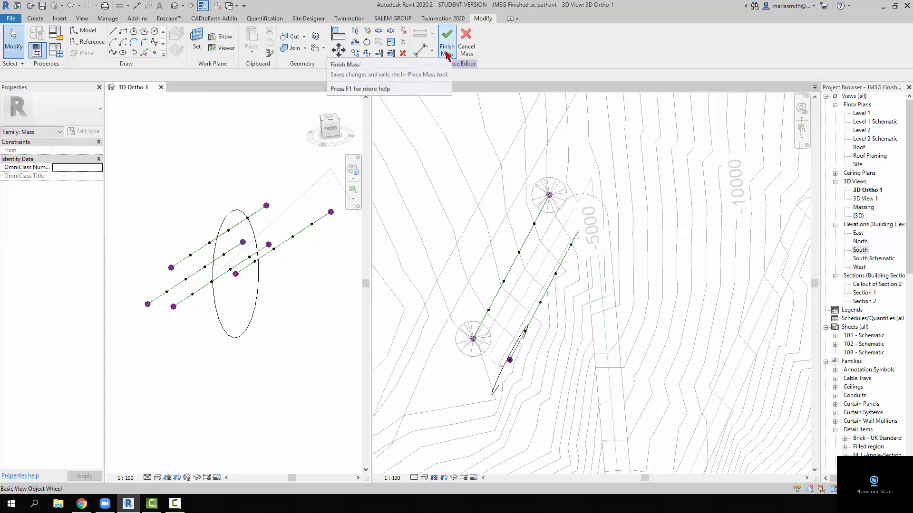
click(447, 50)
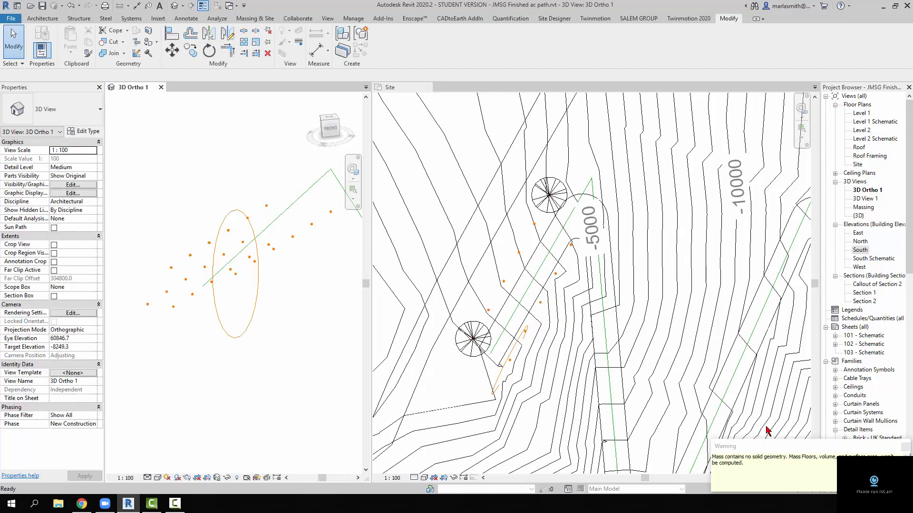
click(906, 447)
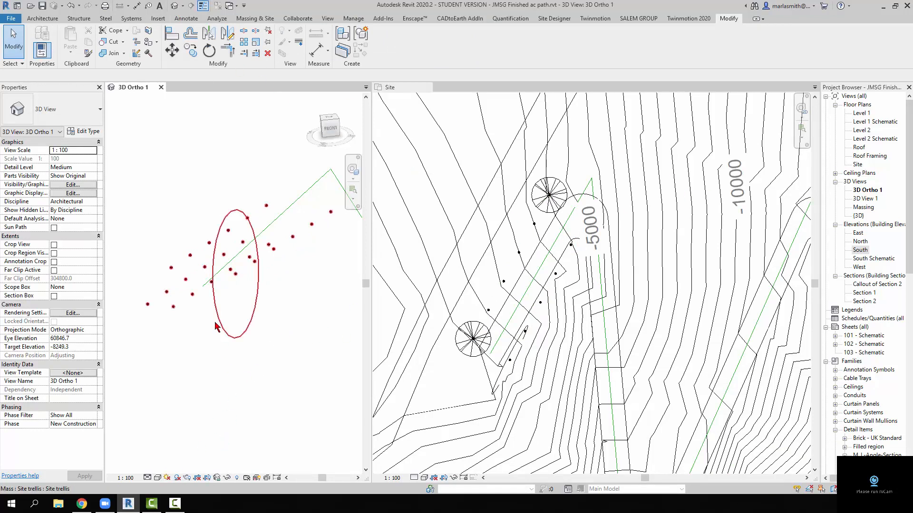
Edit the site trellis mass in place and delete the large circle around the reference lines
click(233, 283)
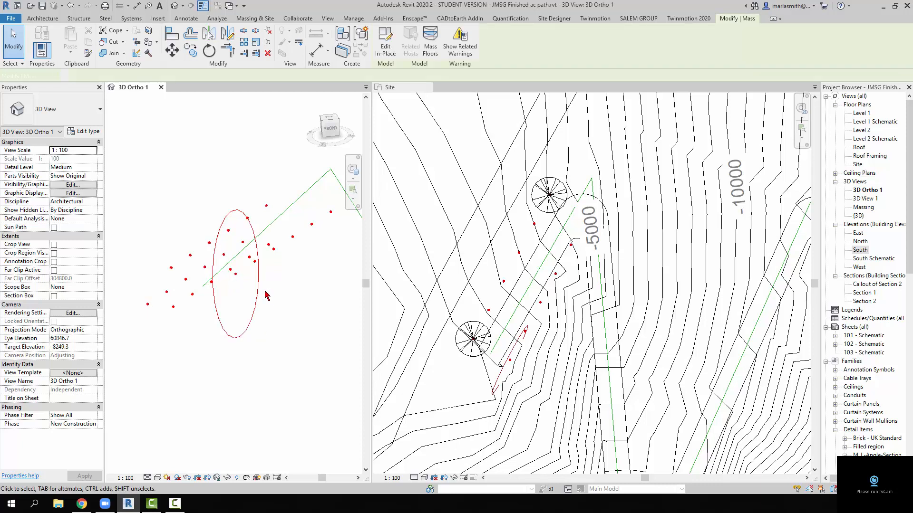
click(385, 47)
click(256, 327)
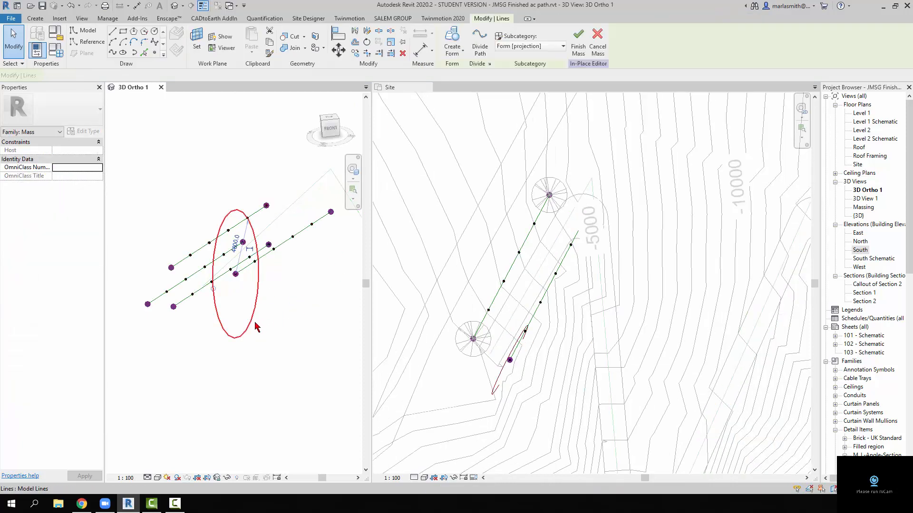
key(Delete)
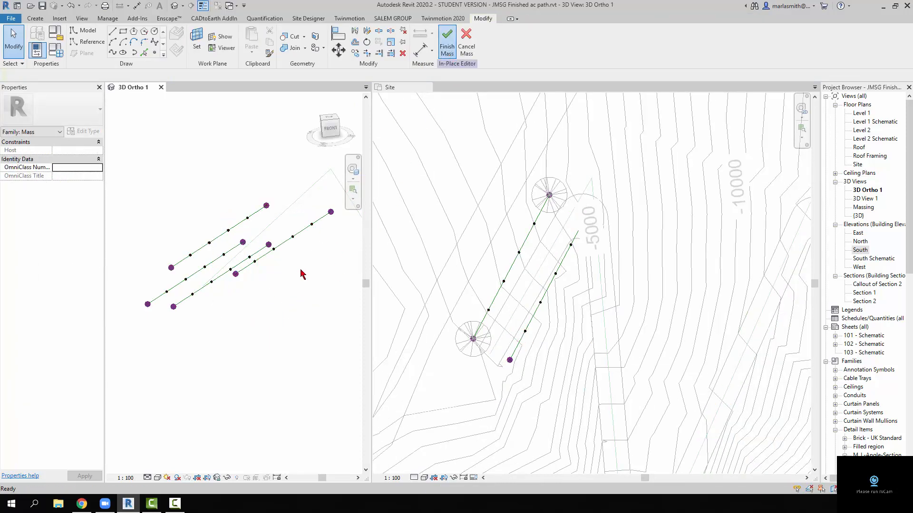
Reopen the site trellis mass for in-place editing and finish it with only the divided reference lines
click(273, 260)
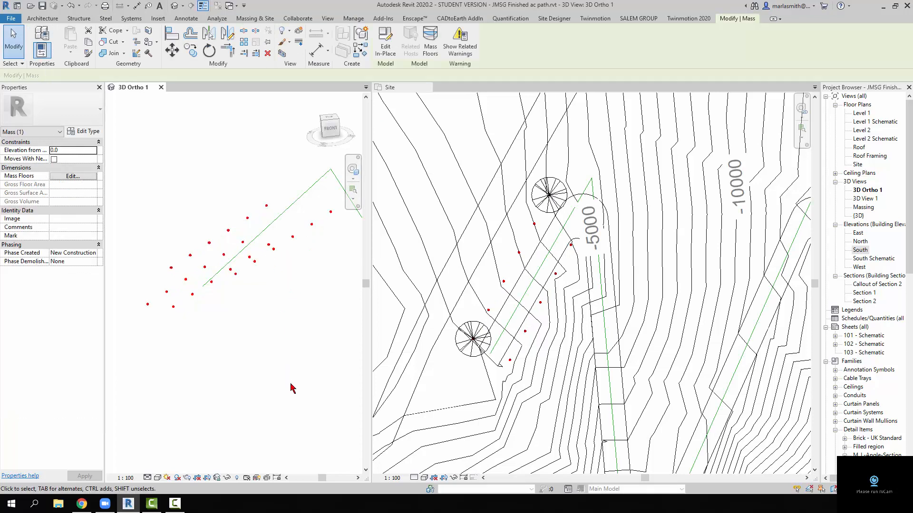
click(385, 43)
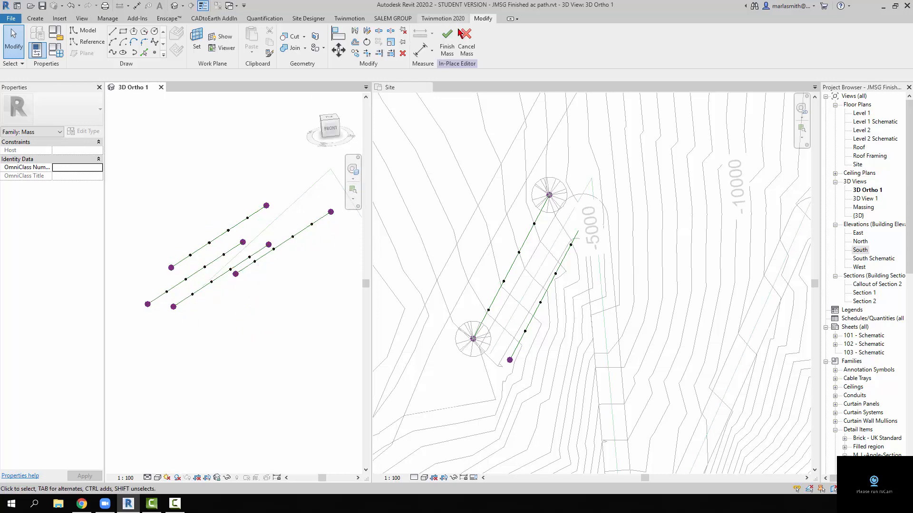
click(447, 42)
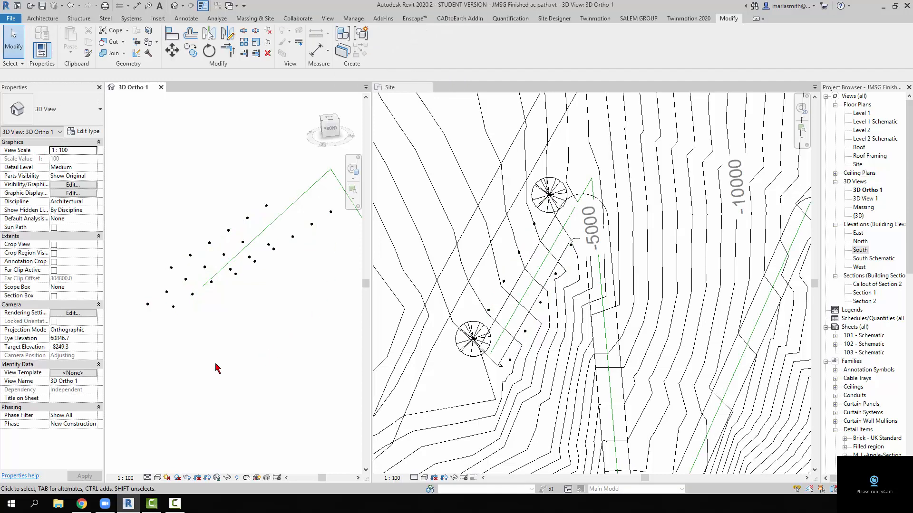